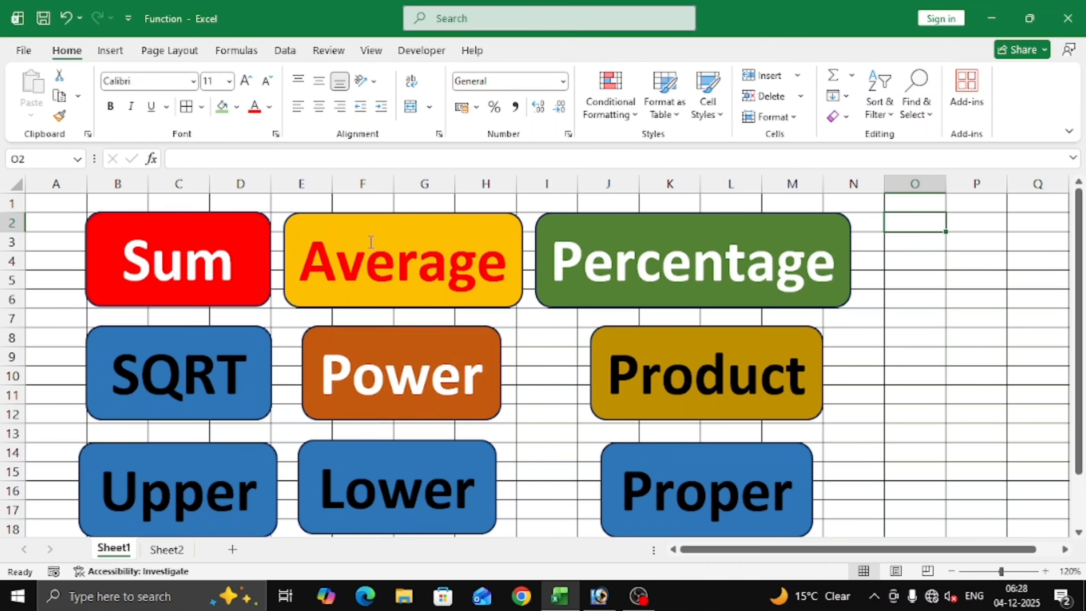
# Open Sheet2 and review the Subject and Marks columns of the marks table
pyautogui.click(172, 549)
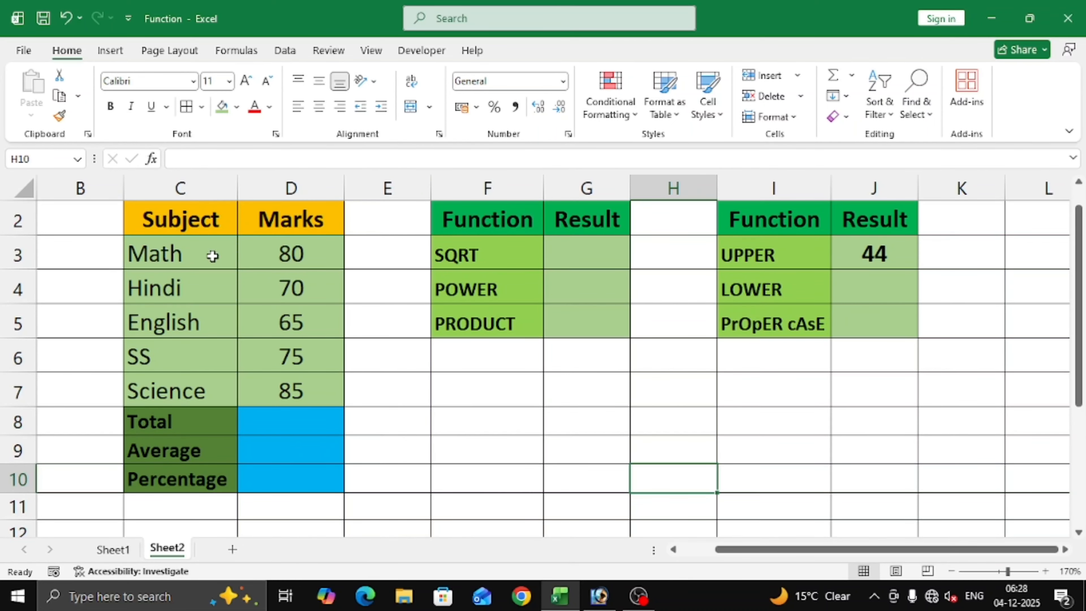
pyautogui.click(173, 221)
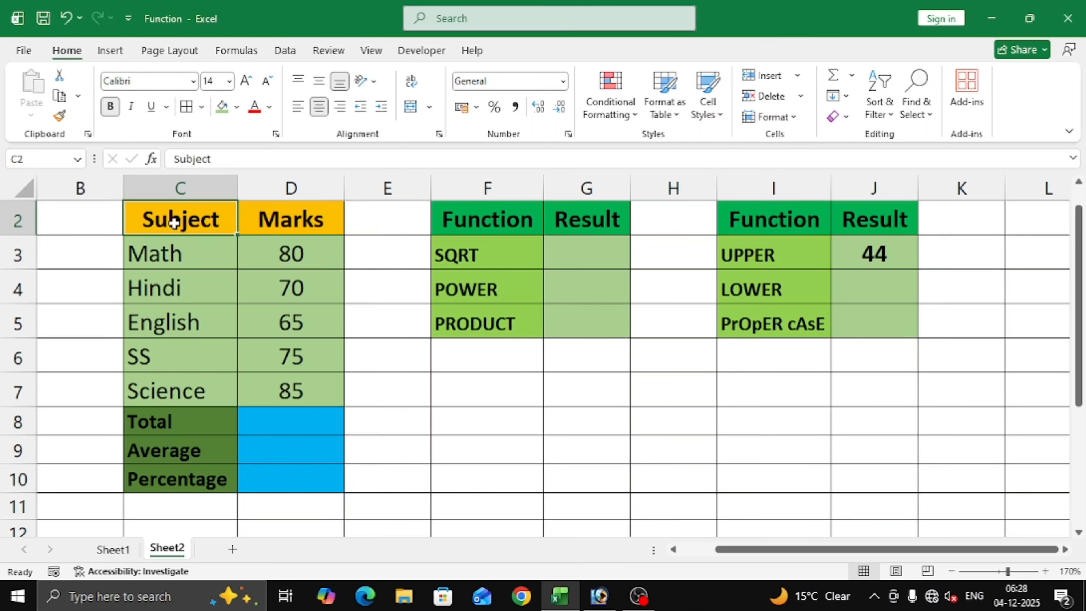
pyautogui.click(289, 226)
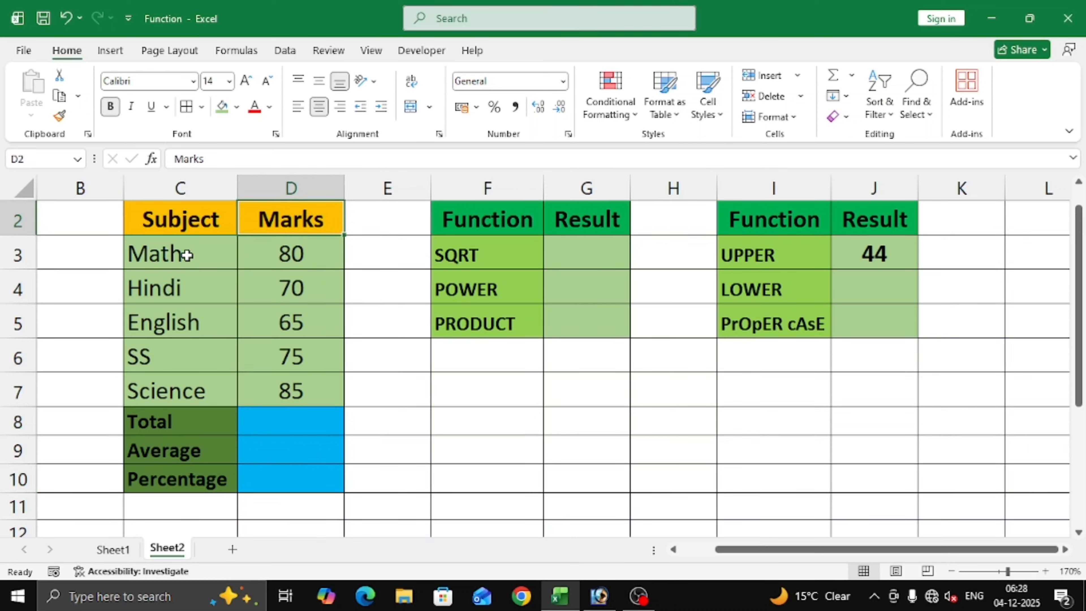
pyautogui.moveTo(182, 252); pyautogui.dragTo(186, 385)
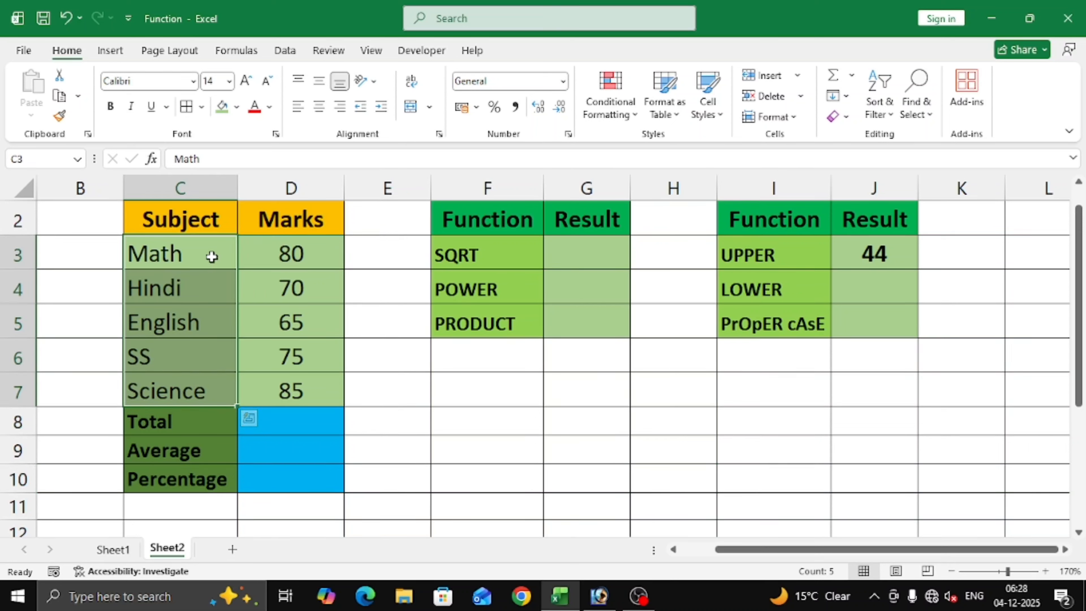
pyautogui.moveTo(311, 259); pyautogui.dragTo(308, 400)
# Total the five subject marks in D8 with =SUM(D3:D7) and centre the result in the cell
pyautogui.click(293, 423)
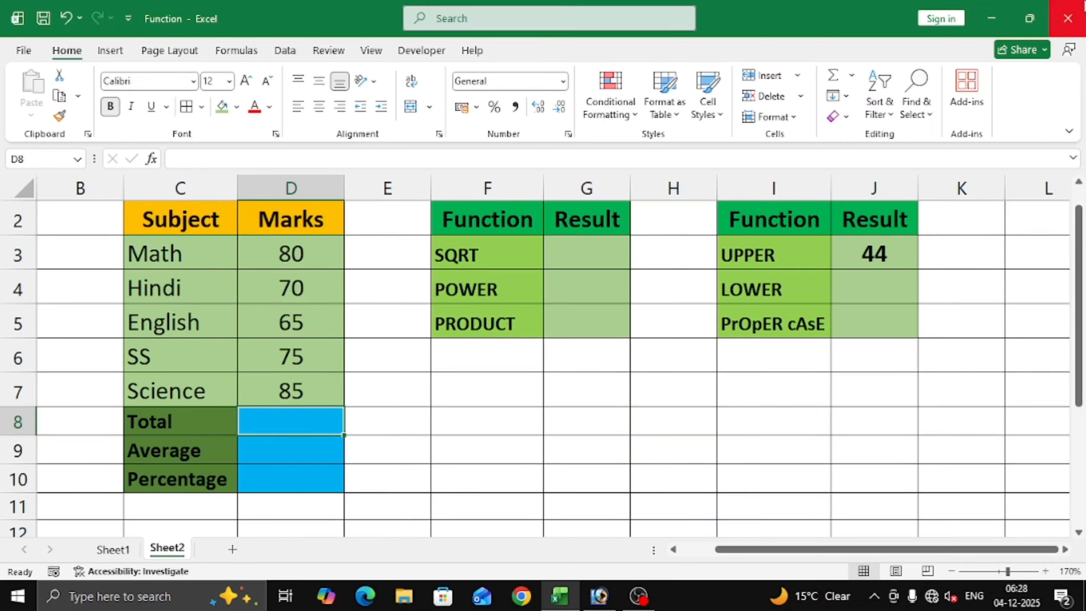
pyautogui.write('=')
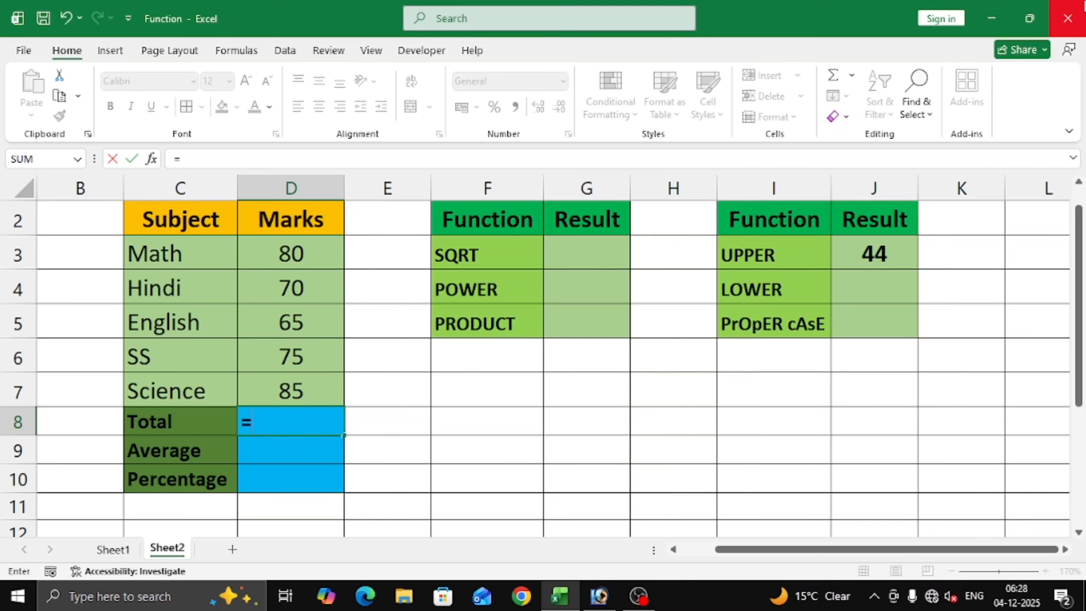
pyautogui.write('sum')
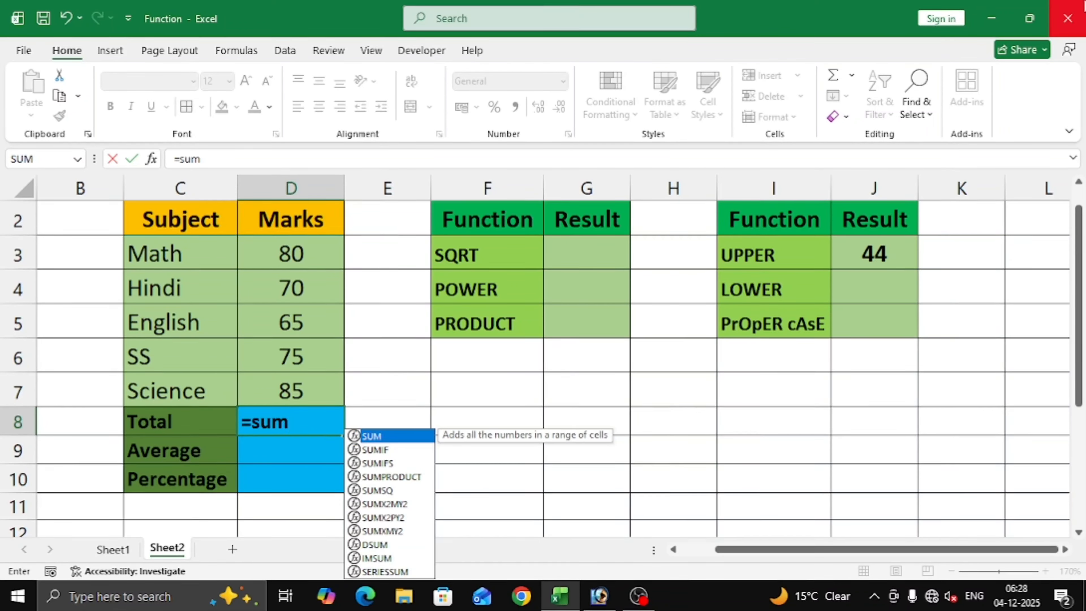
pyautogui.write('(')
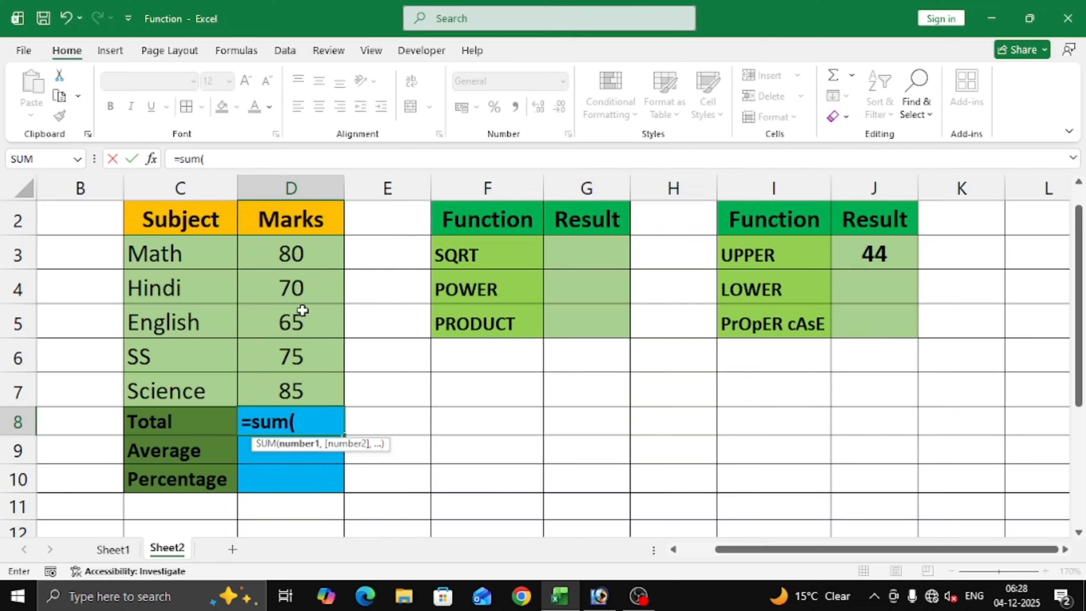
pyautogui.moveTo(303, 246); pyautogui.dragTo(311, 378)
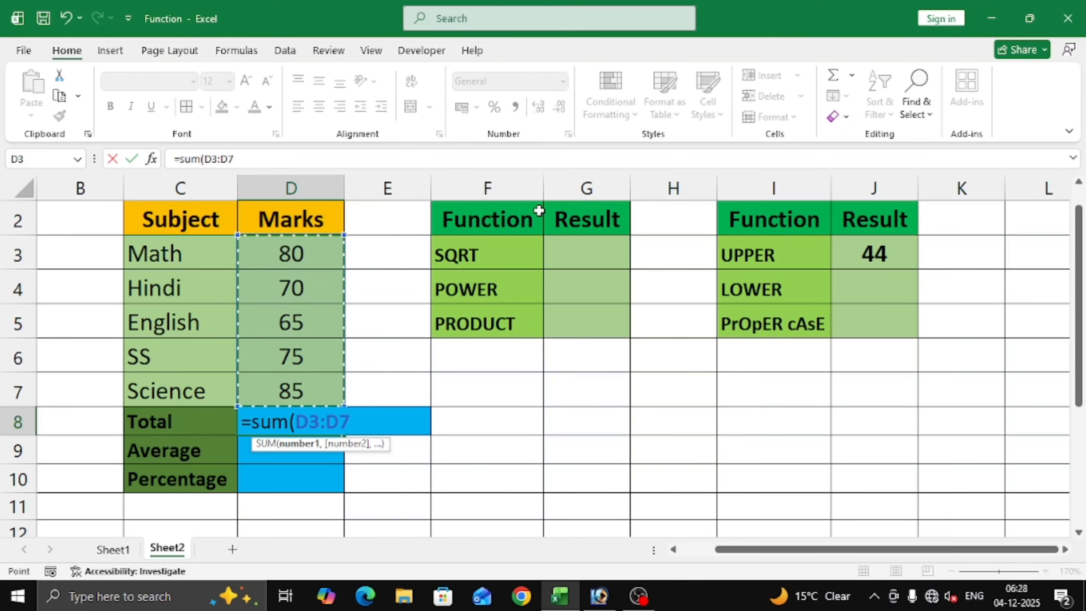
pyautogui.write(')')
pyautogui.press('Return')
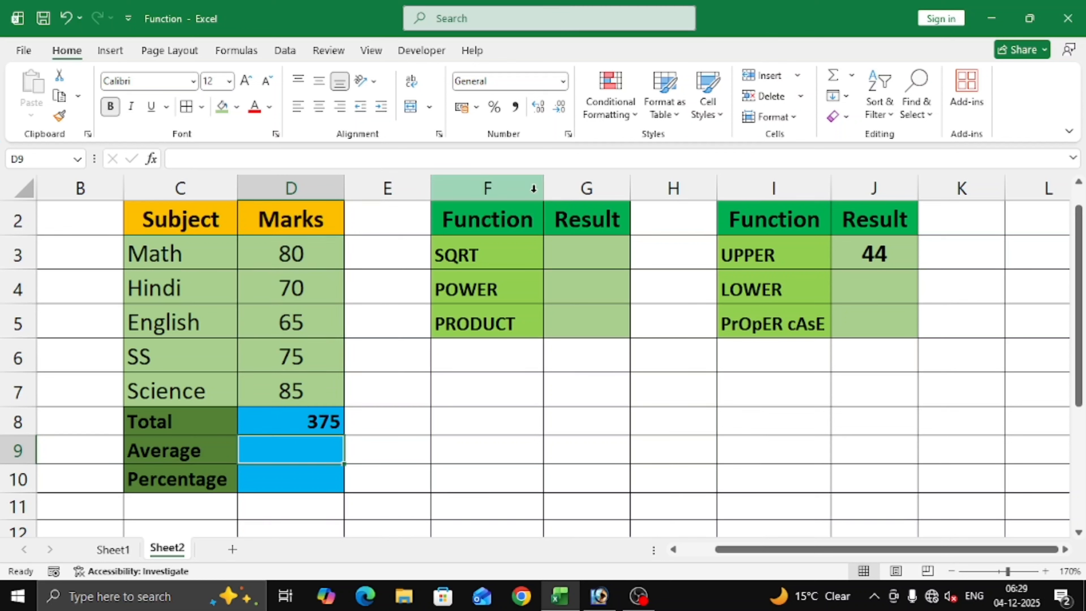
pyautogui.click(317, 424)
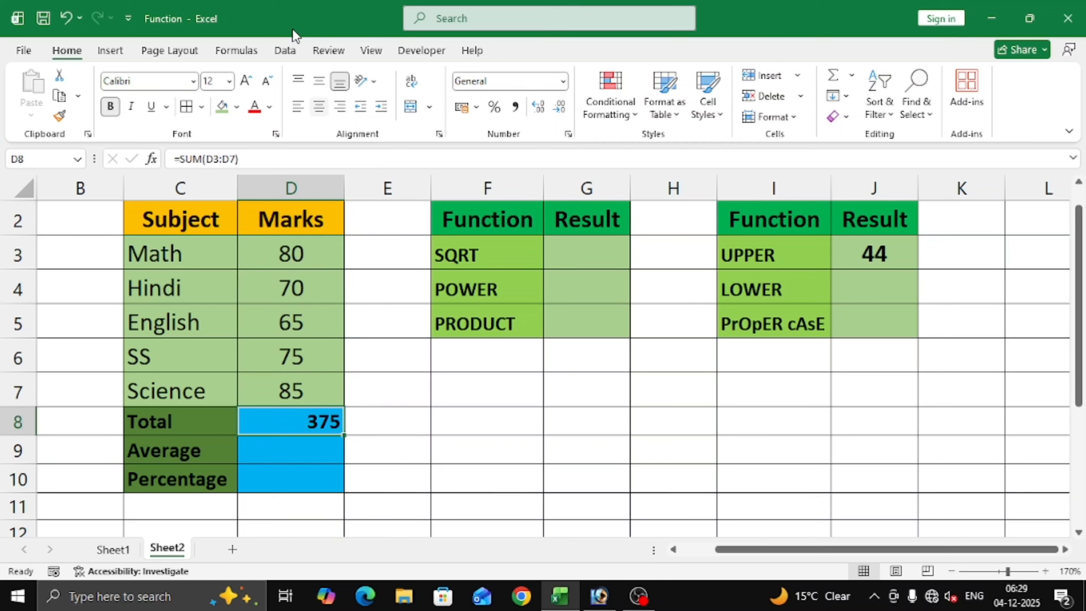
pyautogui.click(318, 106)
# Calculate the average mark in D9 with =AVERAGE(D3:D7) and centre the result in the cell
pyautogui.click(289, 450)
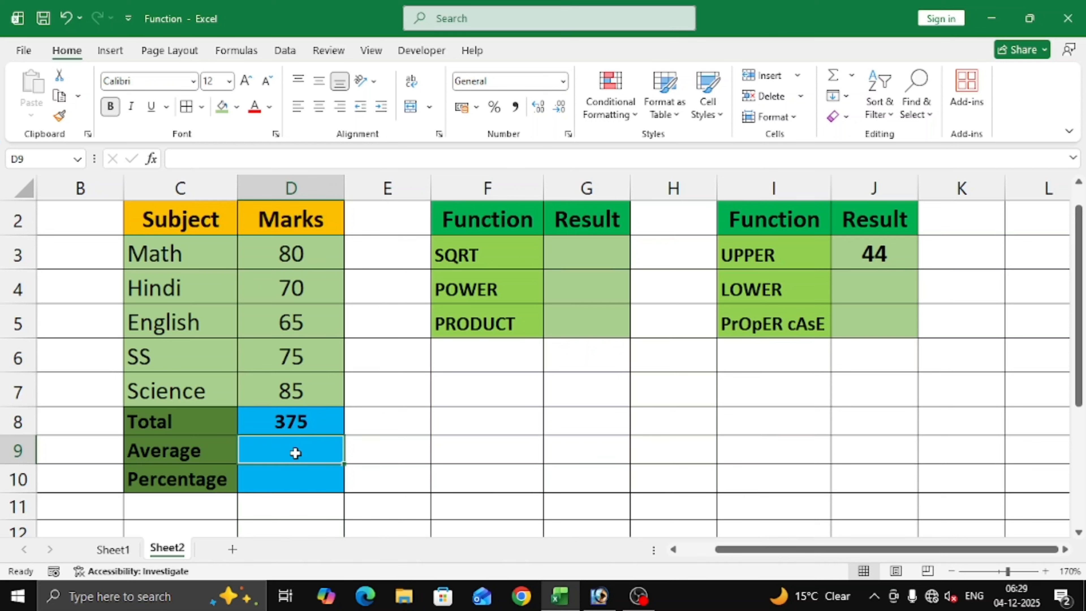
pyautogui.write('=')
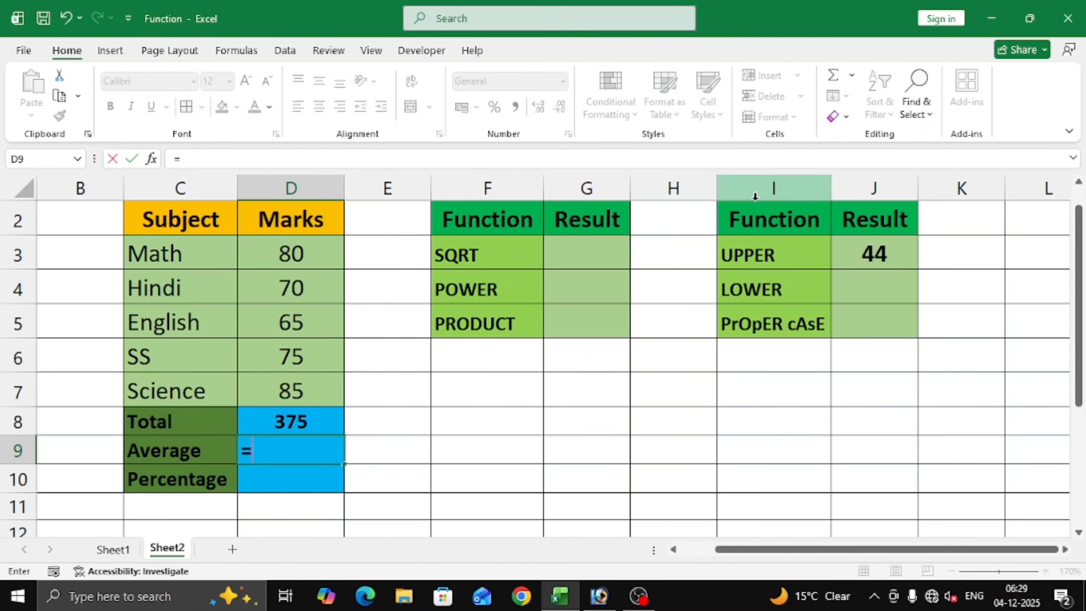
pyautogui.write('average')
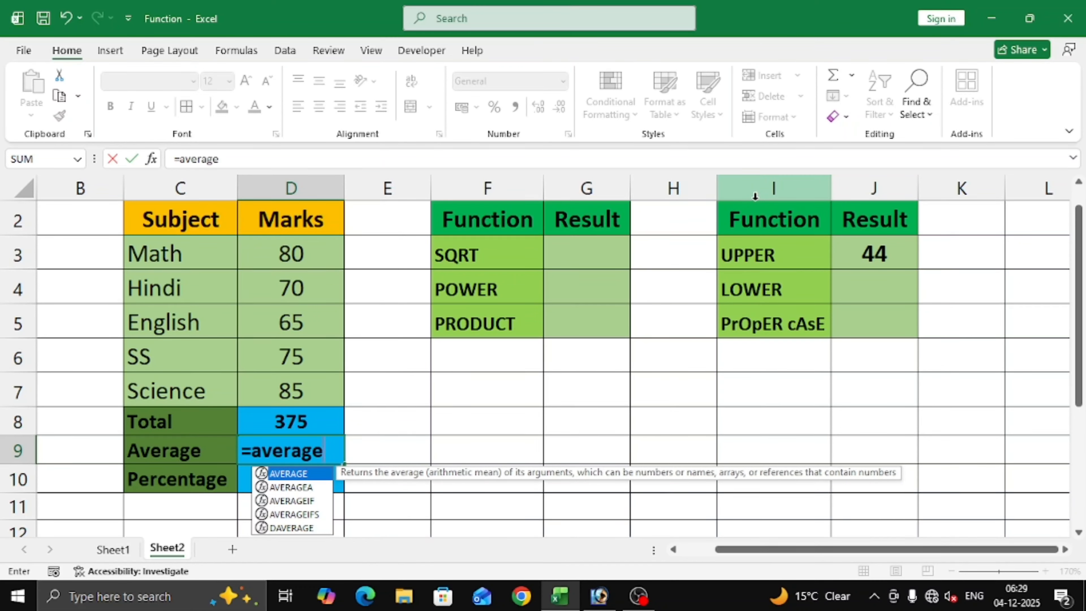
pyautogui.write('(')
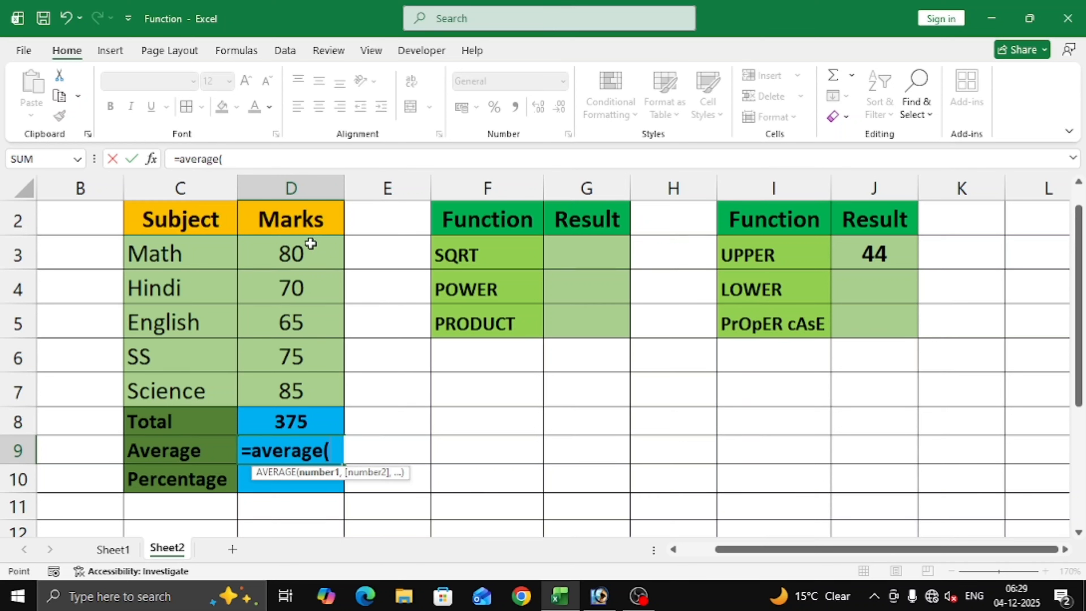
pyautogui.moveTo(311, 243); pyautogui.dragTo(321, 380)
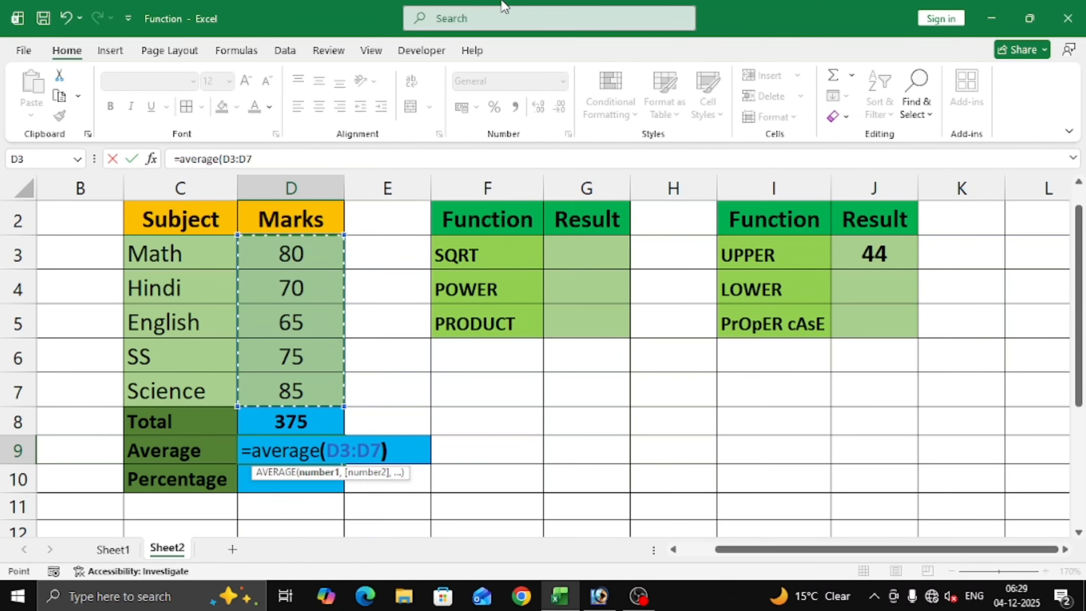
pyautogui.write(')')
pyautogui.press('Return')
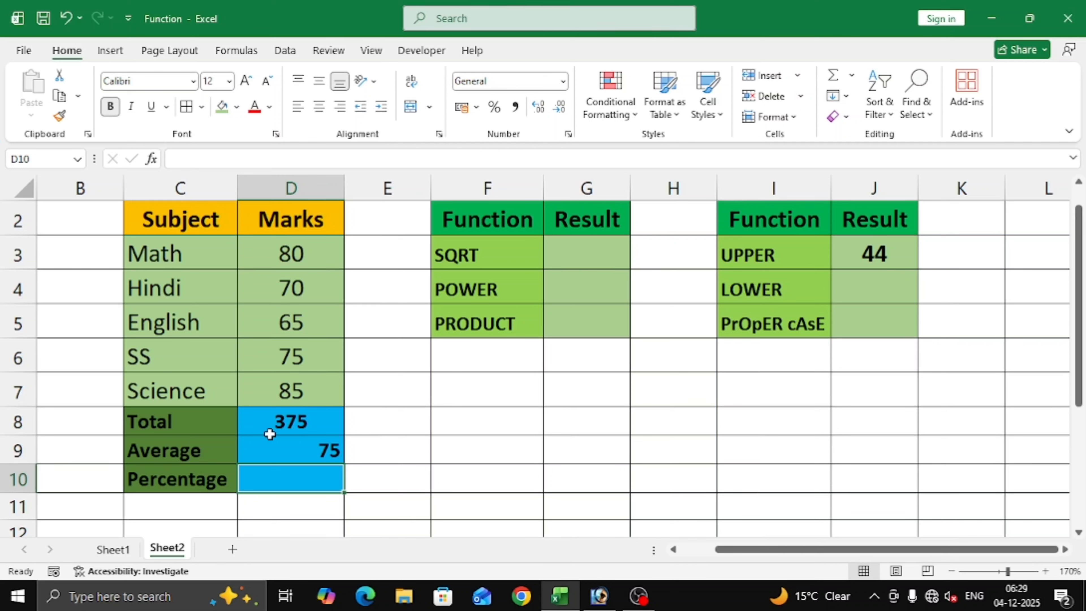
pyautogui.moveTo(308, 451); pyautogui.dragTo(311, 470)
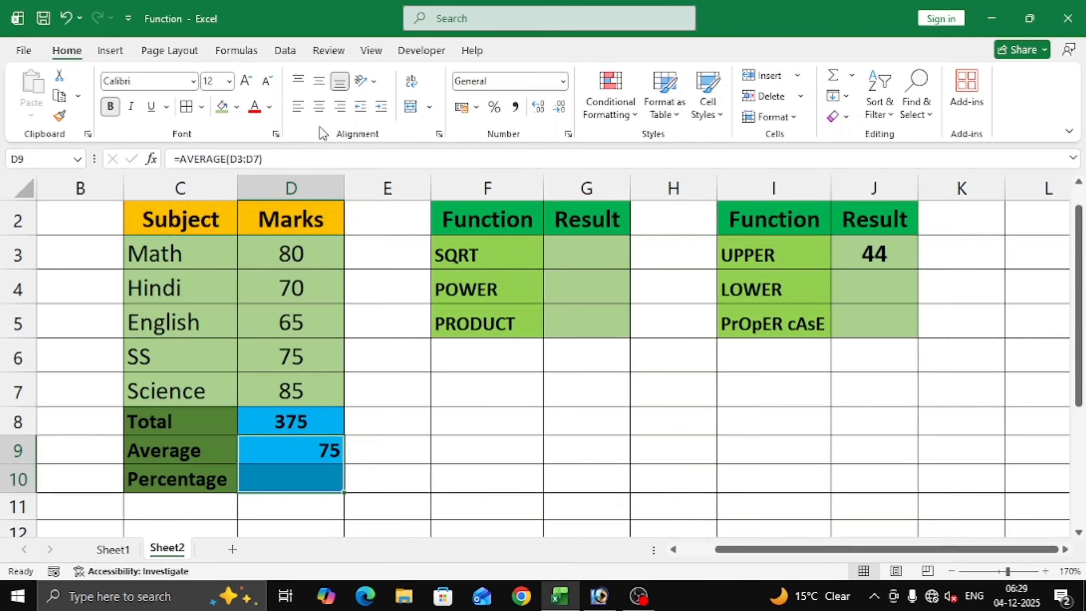
pyautogui.click(318, 106)
pyautogui.click(304, 460)
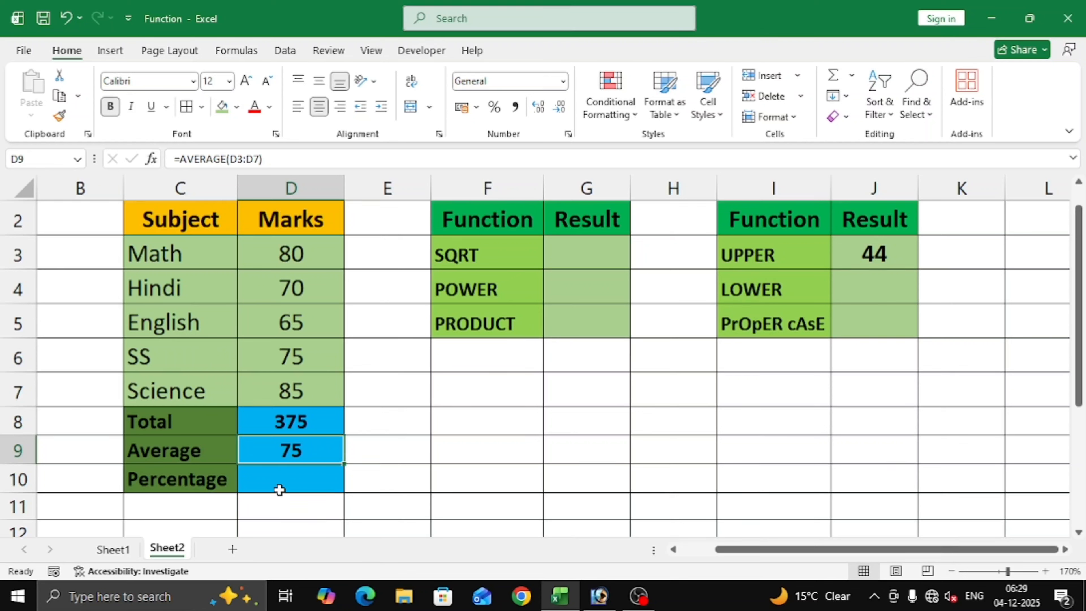
# Calculate the percentage in D10 from the total with the formula =D8*100/500
pyautogui.click(280, 476)
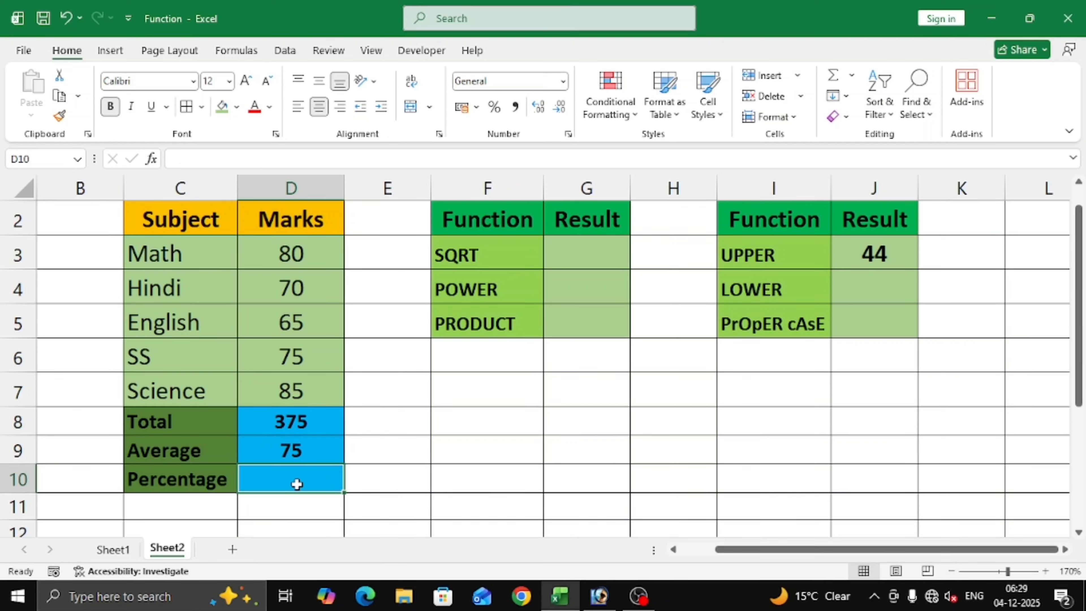
pyautogui.write('=')
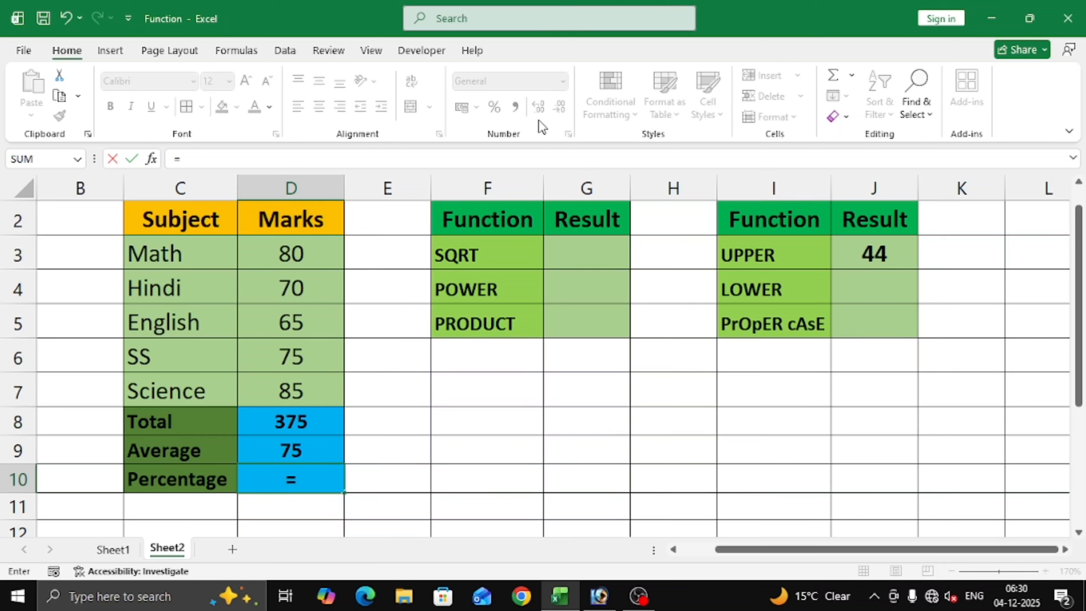
pyautogui.click(286, 418)
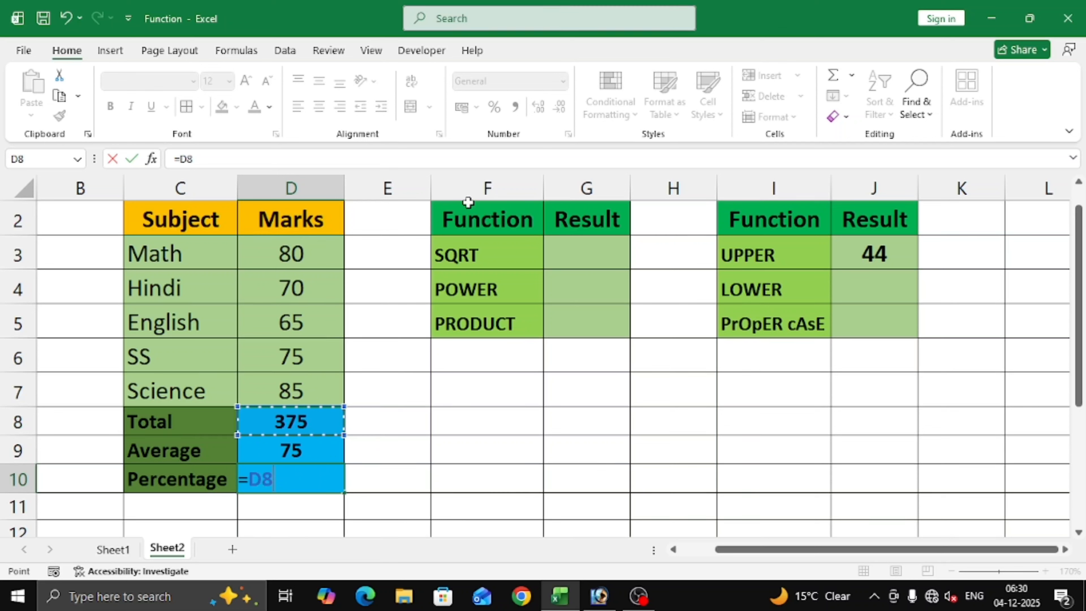
pyautogui.write('*100')
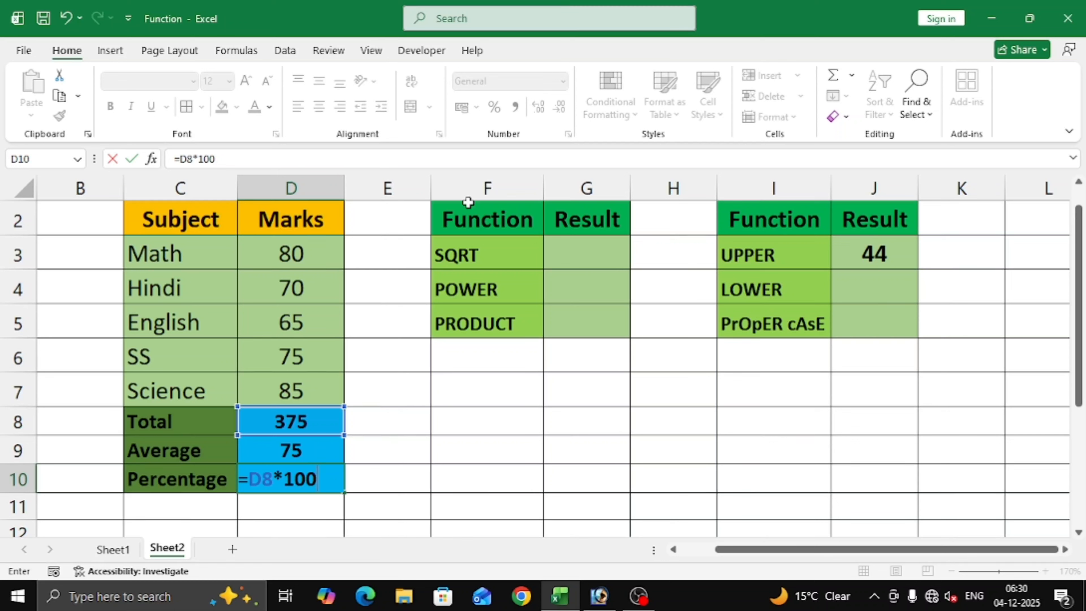
pyautogui.write('/')
pyautogui.write('500')
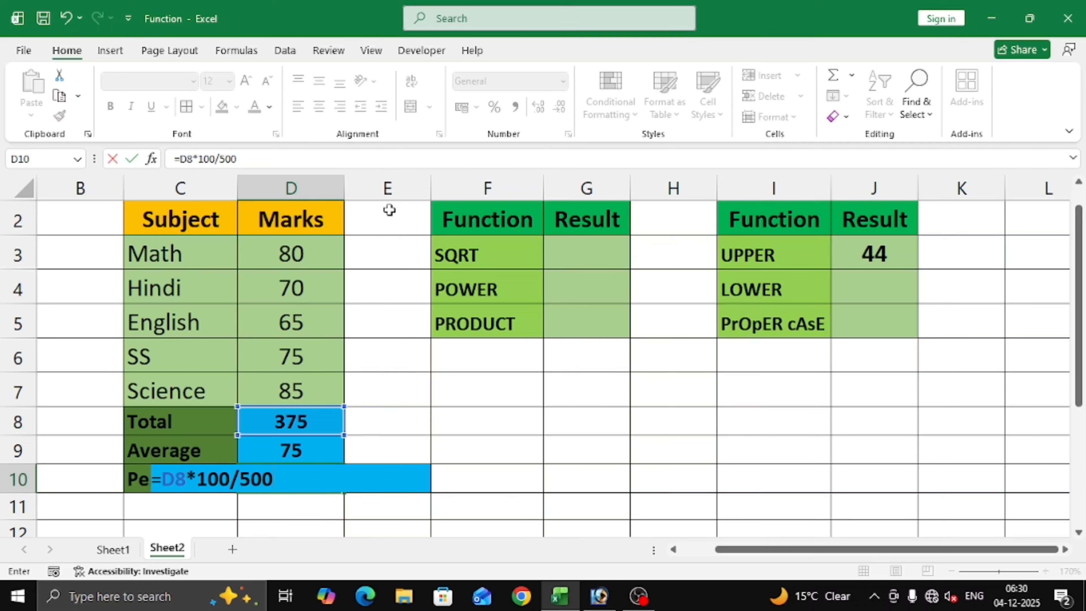
pyautogui.press('Return')
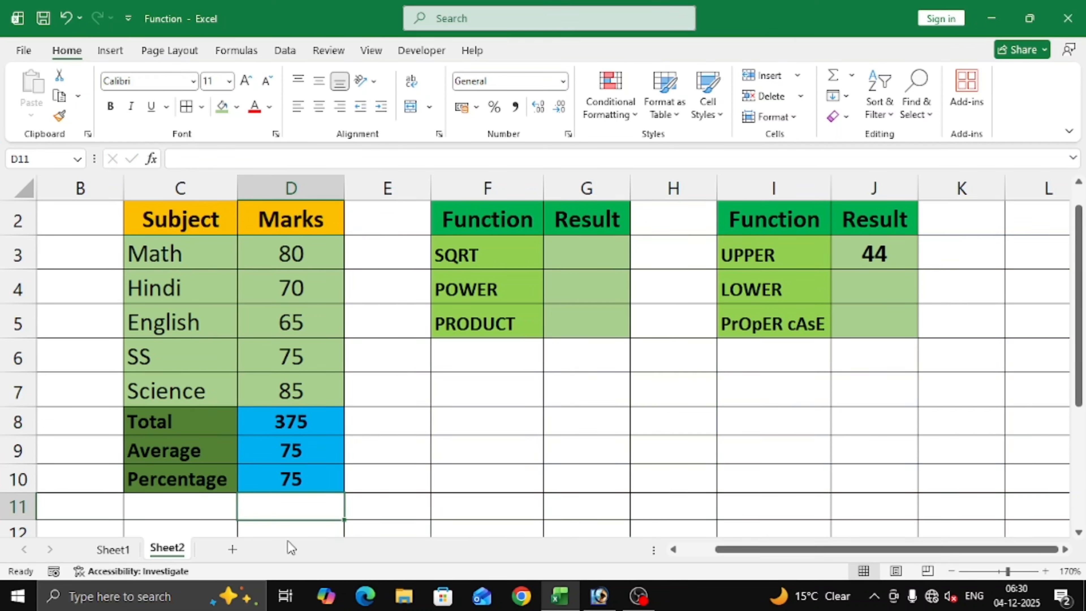
pyautogui.click(300, 477)
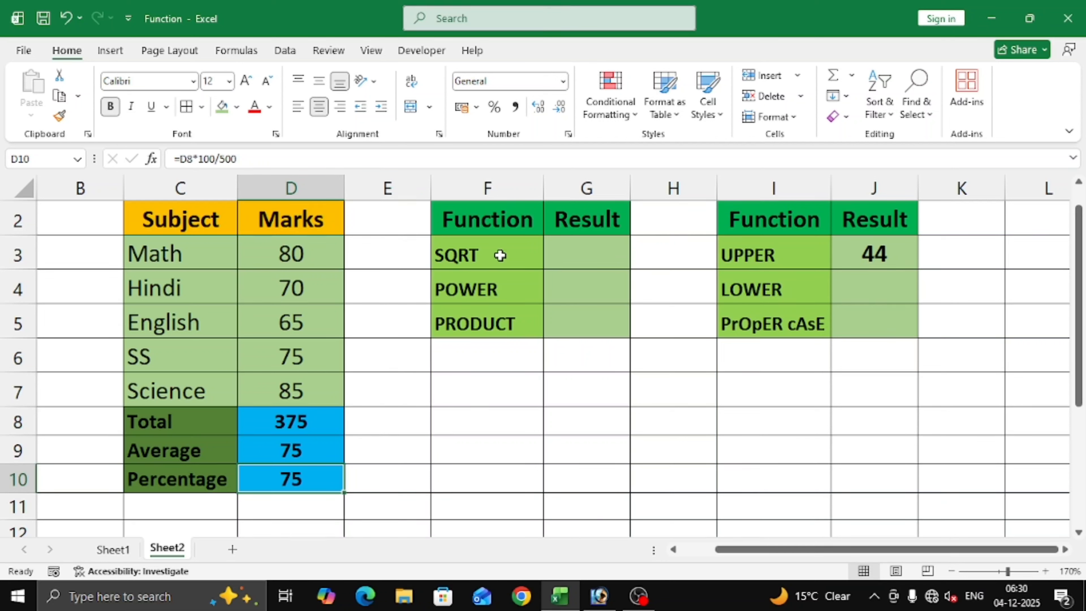
# Enter the square root formula =SQRT(25) in G3, the result cell beside SQRT
pyautogui.click(590, 252)
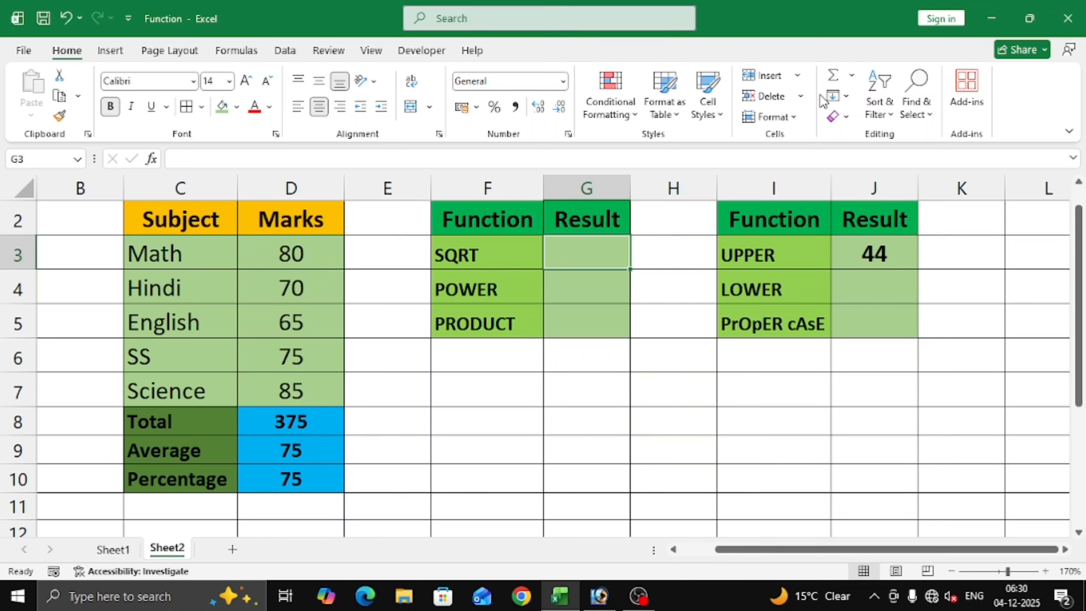
pyautogui.write('=s')
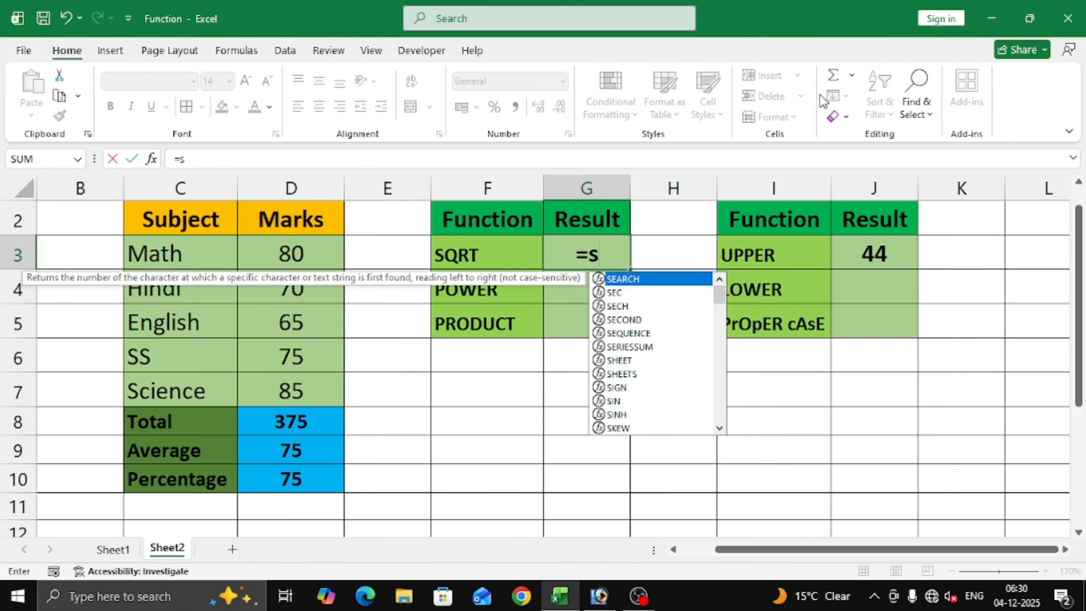
pyautogui.write('qrt')
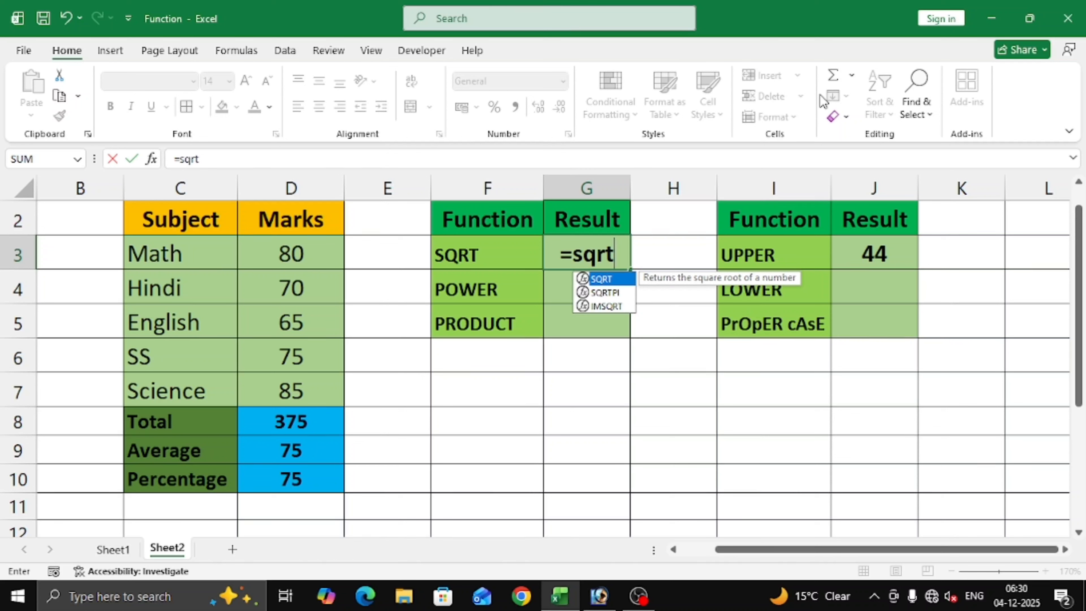
pyautogui.write('(25')
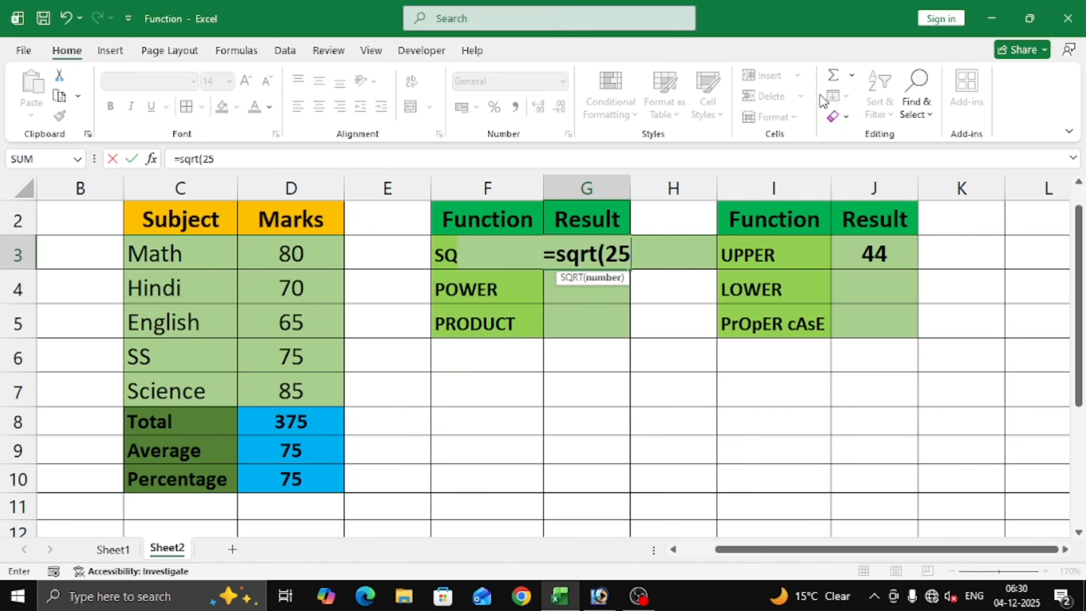
pyautogui.write(')')
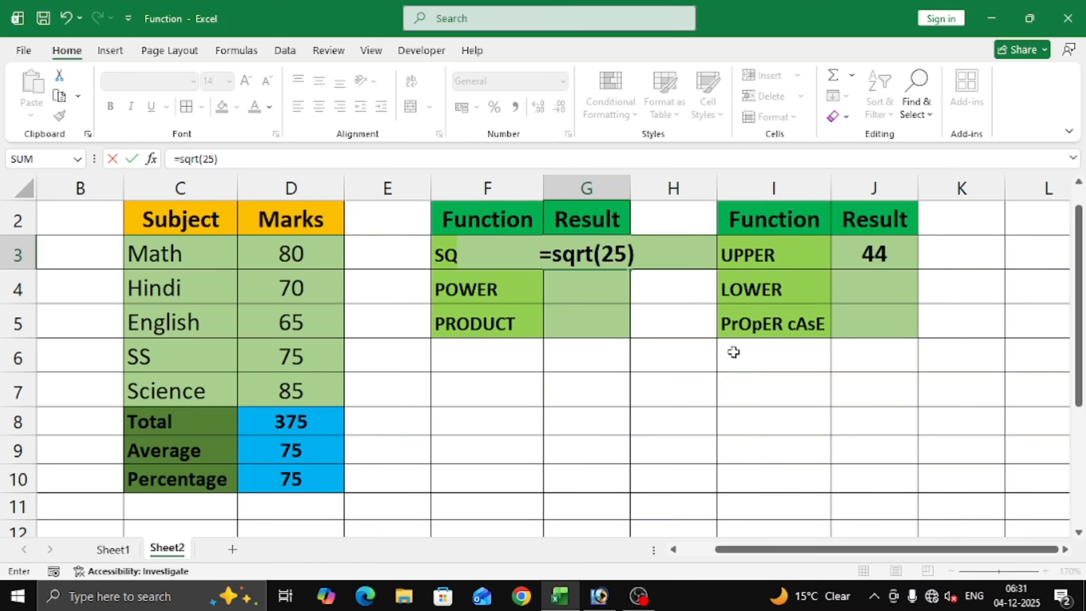
pyautogui.press('Return')
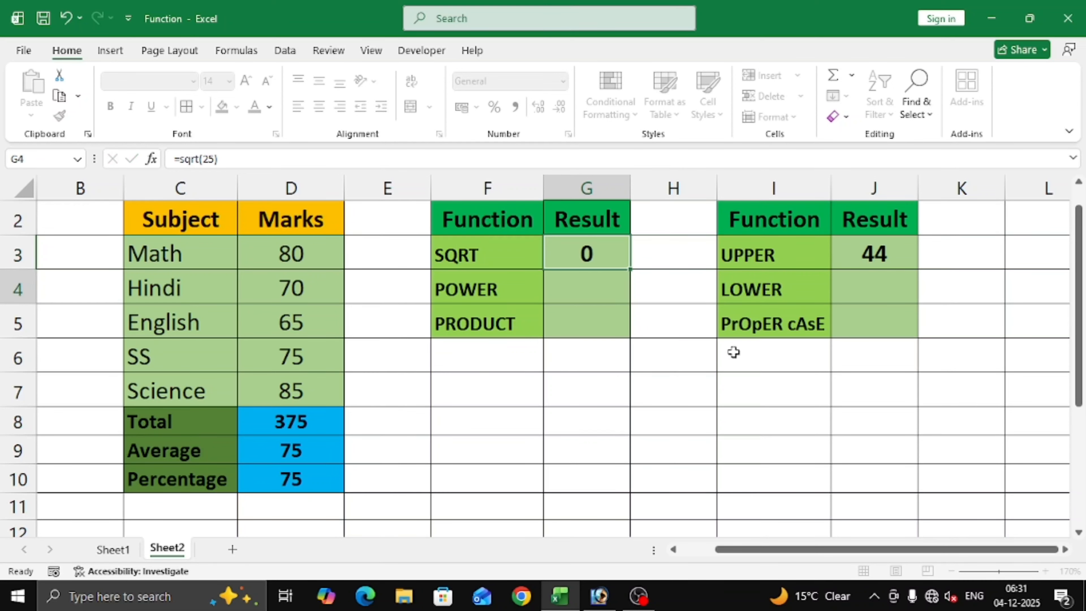
# Change the number inside the SQRT formula in G3 to 36
pyautogui.click(580, 255)
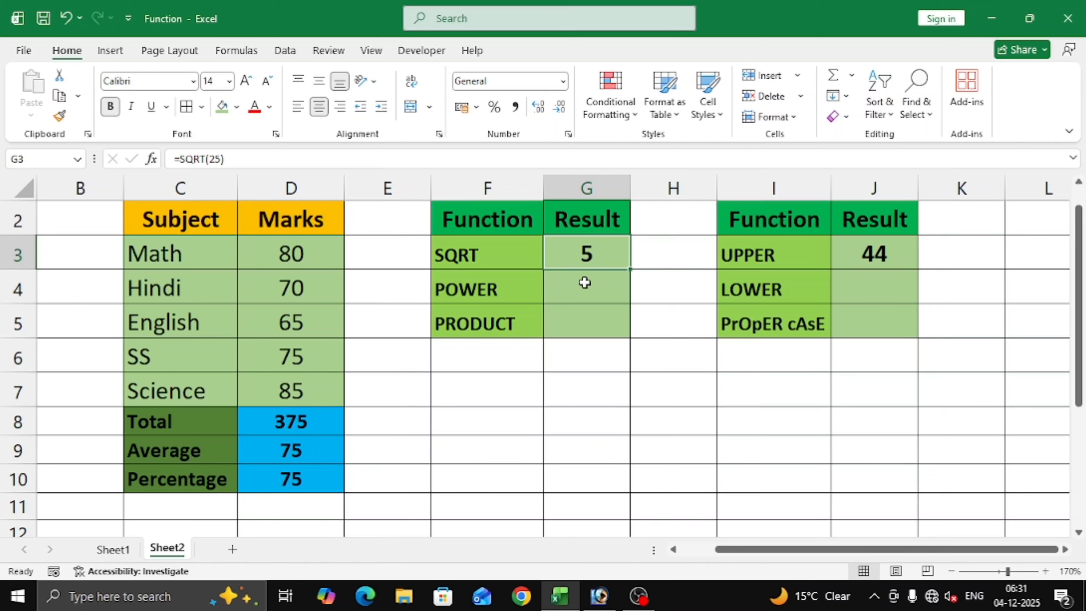
pyautogui.doubleClick(591, 253)
pyautogui.click(557, 253)
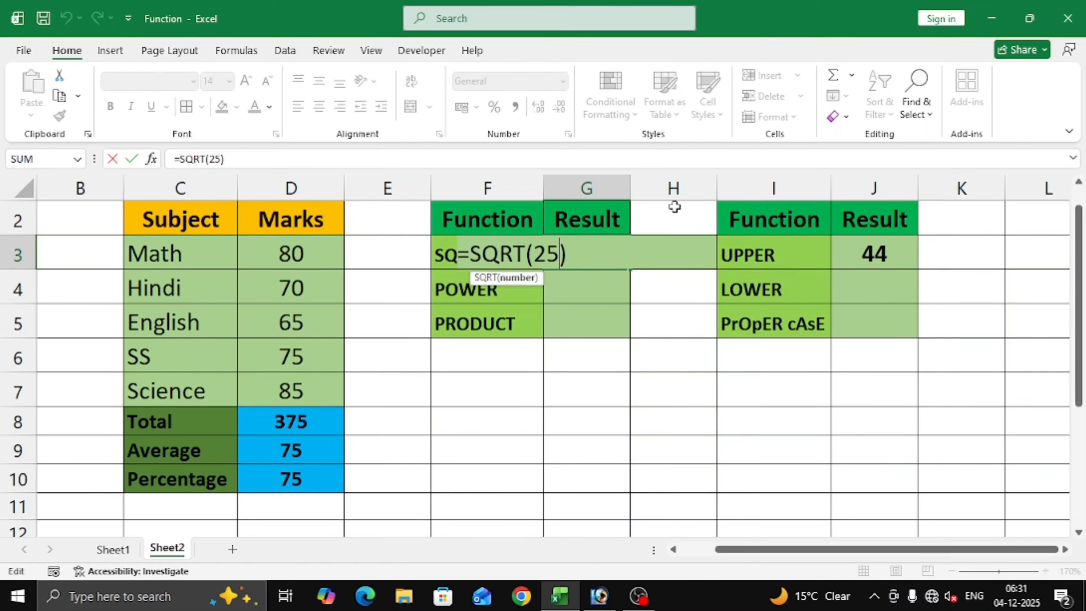
pyautogui.press('BackSpace')
pyautogui.press('BackSpace')
pyautogui.write('36')
pyautogui.press('Return')
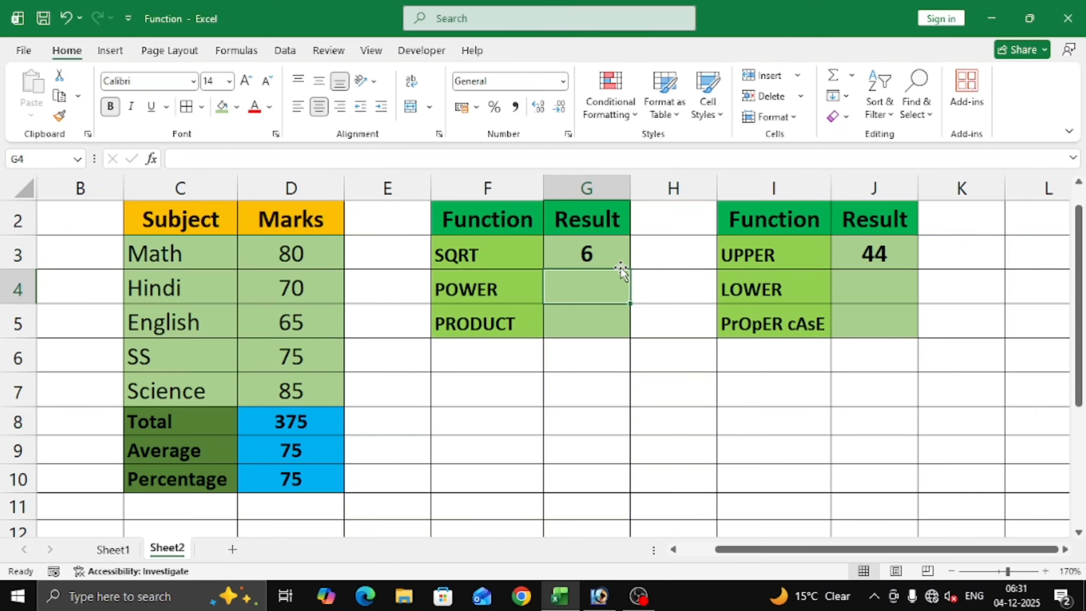
# Enter the formula =POWER(2,4) in G4, the result cell beside POWER, and check the formula in the cell
pyautogui.click(586, 248)
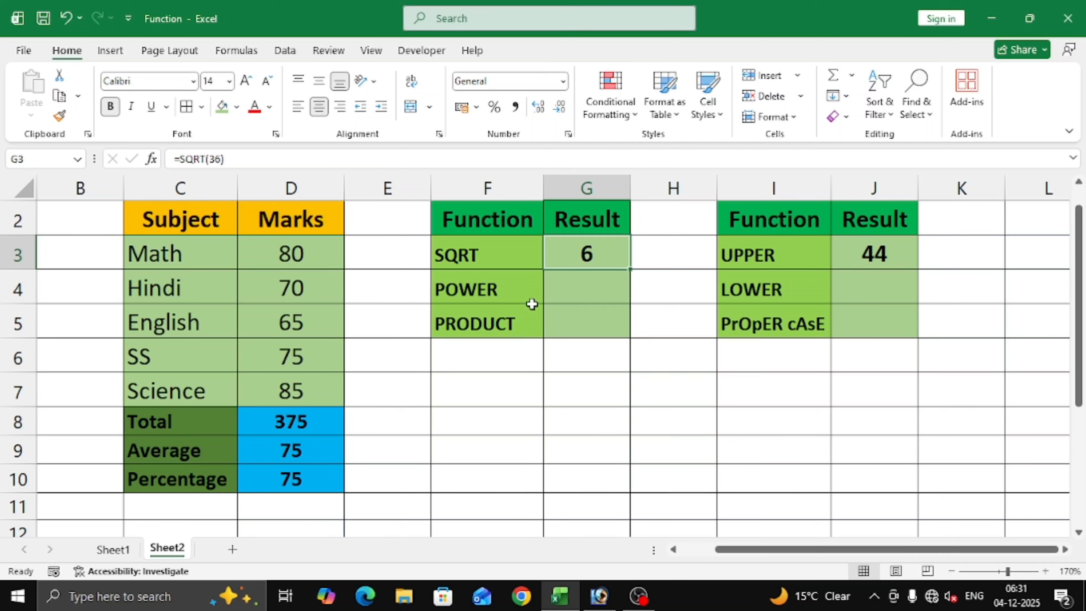
pyautogui.click(566, 285)
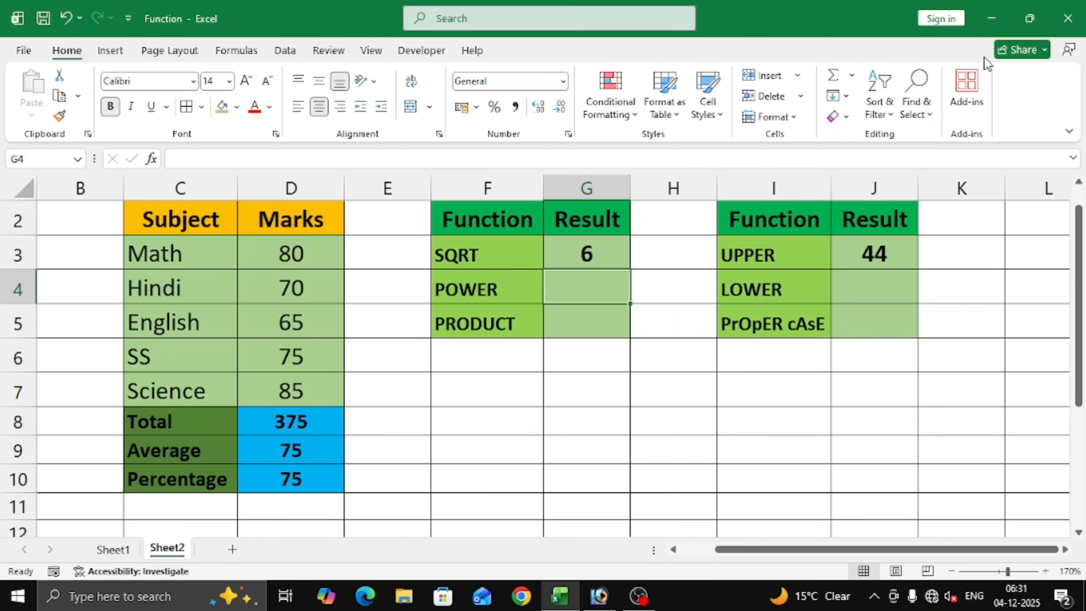
pyautogui.write('=')
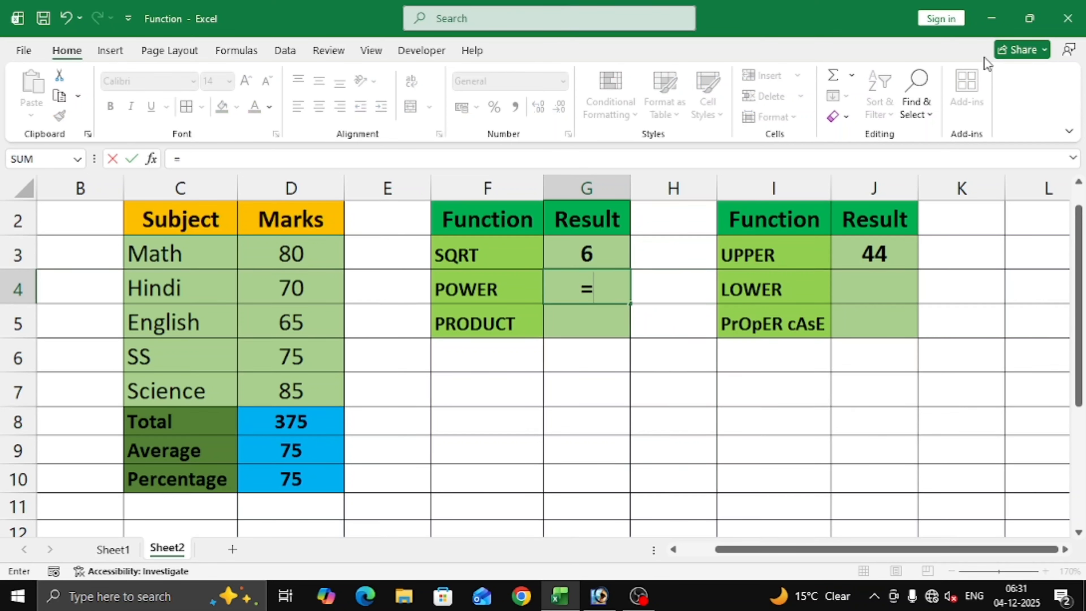
pyautogui.write('power')
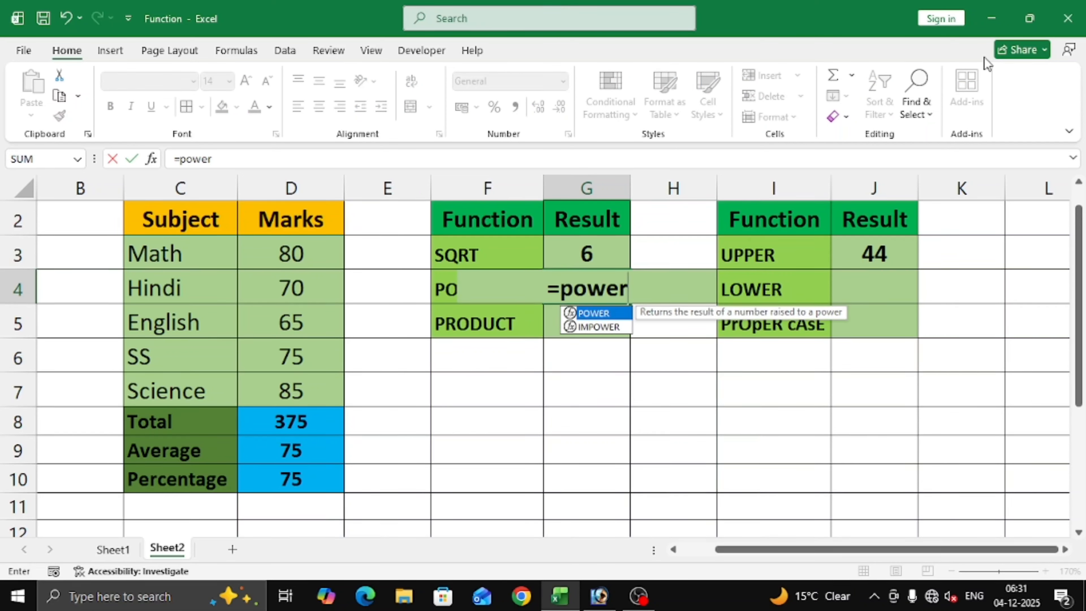
pyautogui.write('(')
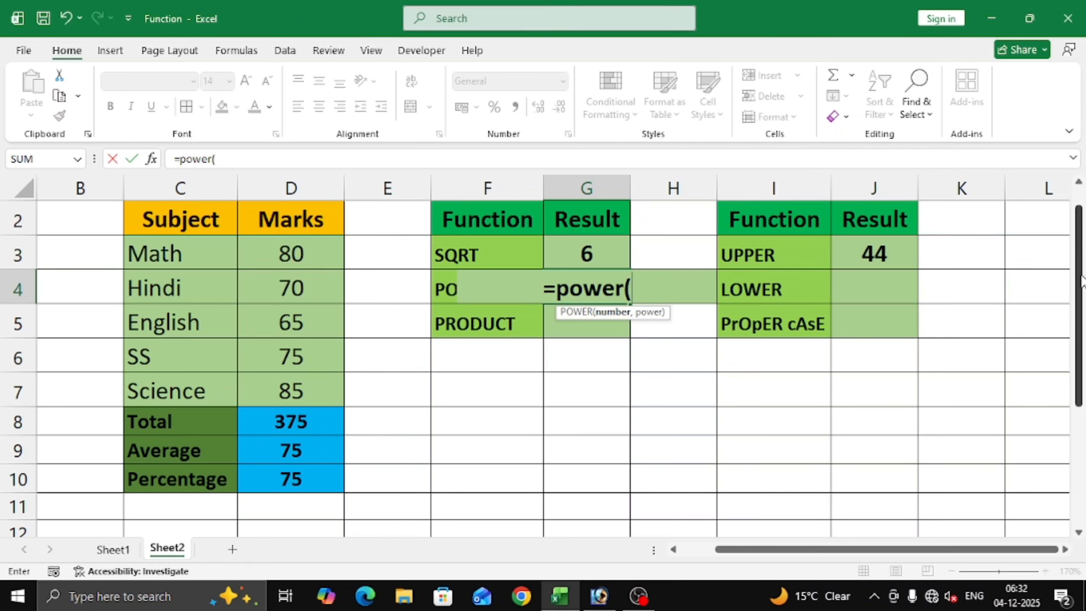
pyautogui.write('3')
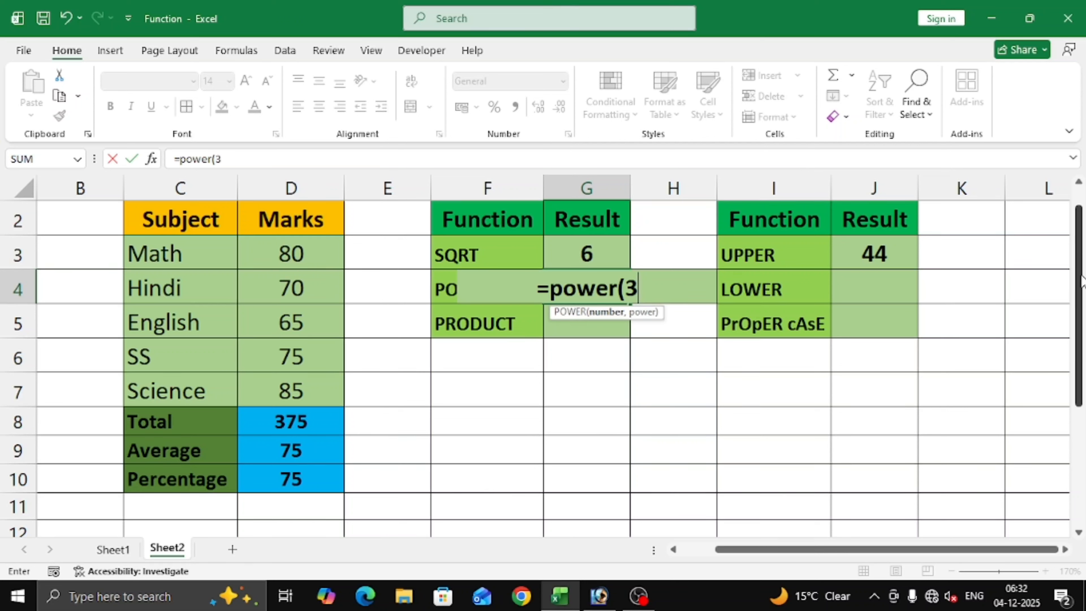
pyautogui.press('BackSpace')
pyautogui.write('2,')
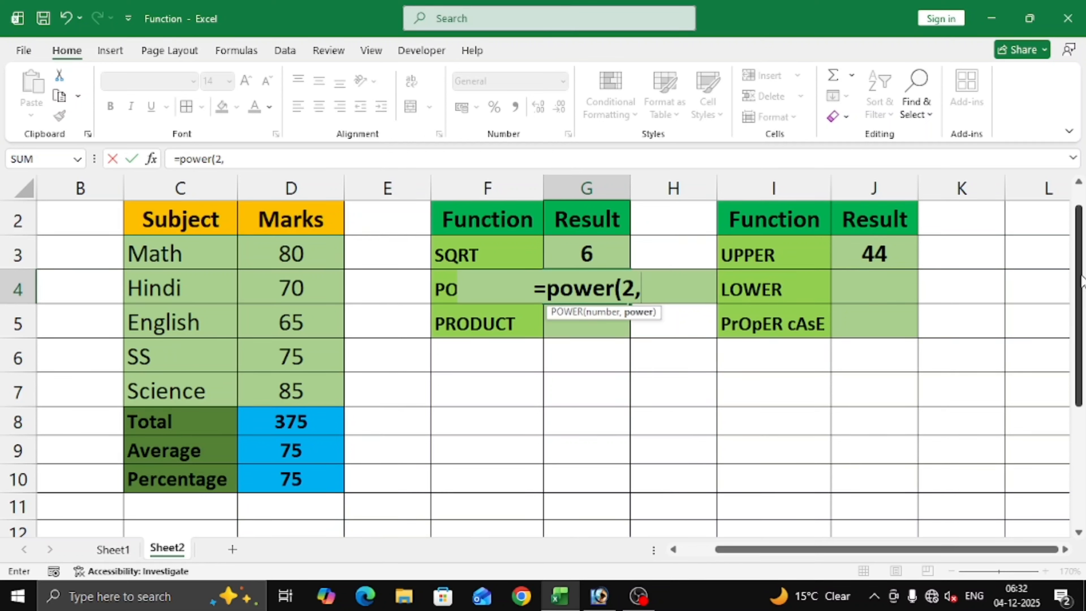
pyautogui.write('4)')
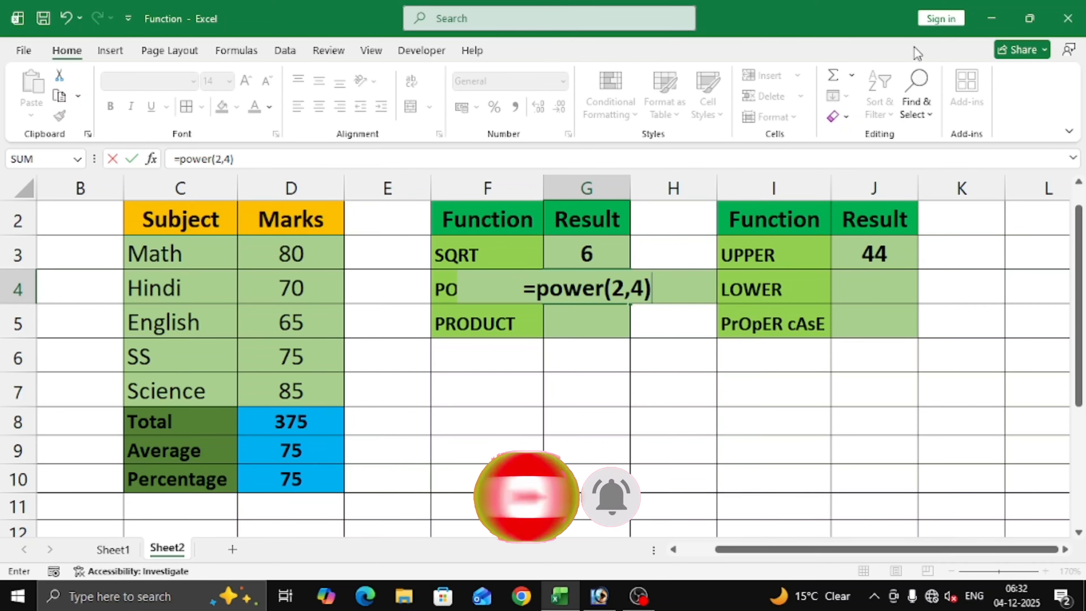
pyautogui.press('Return')
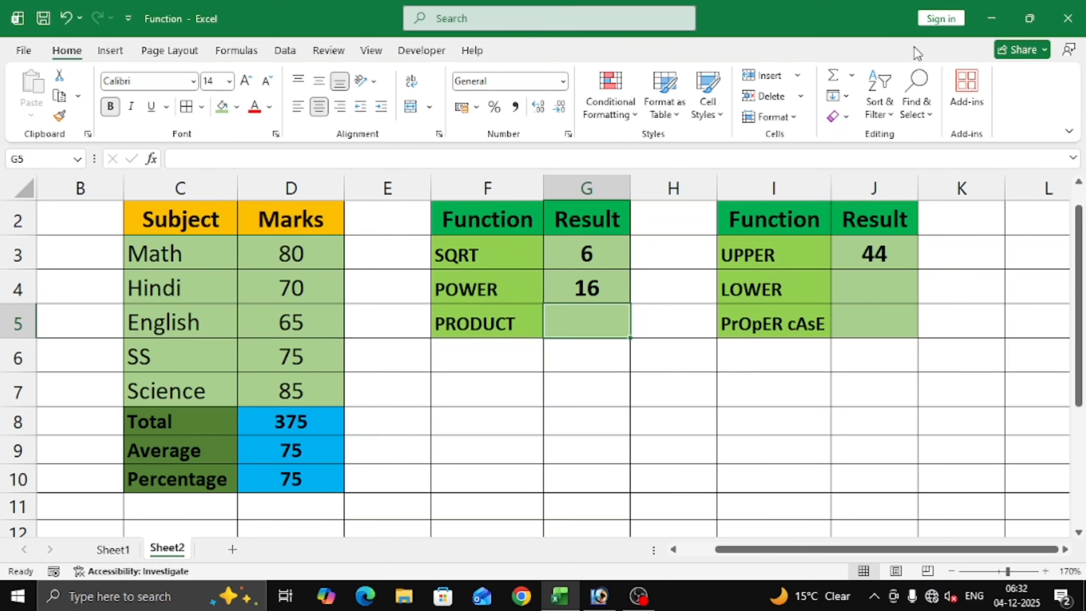
pyautogui.press('Up')
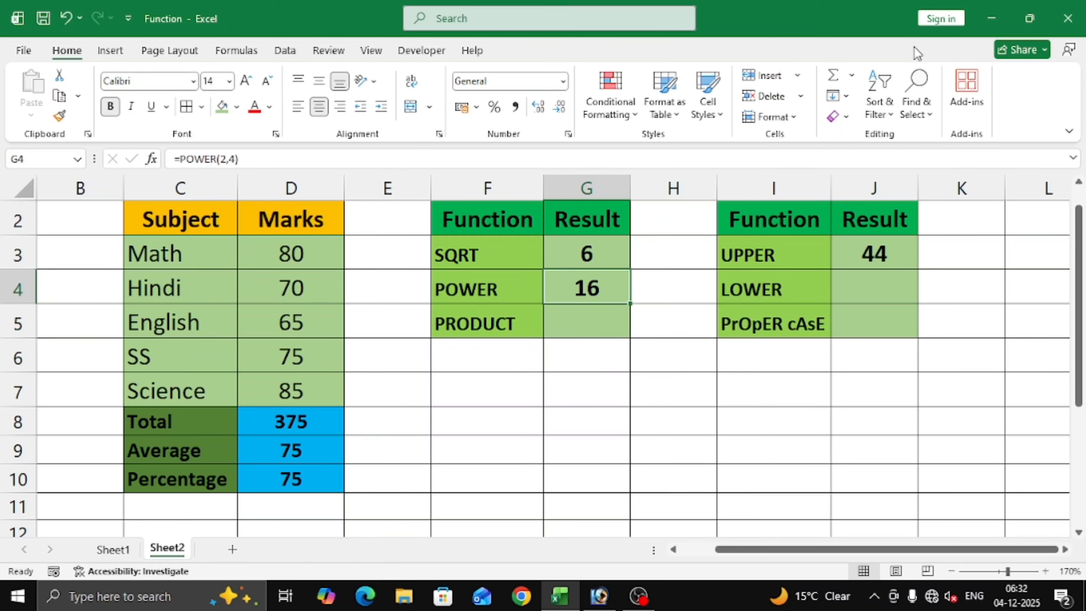
pyautogui.doubleClick(585, 291)
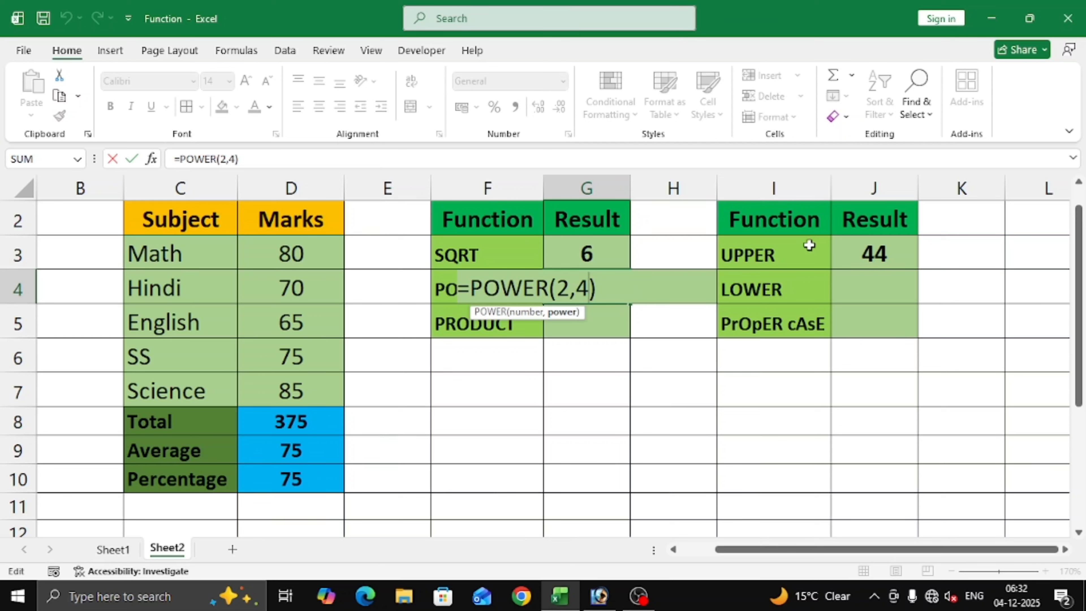
pyautogui.press('Return')
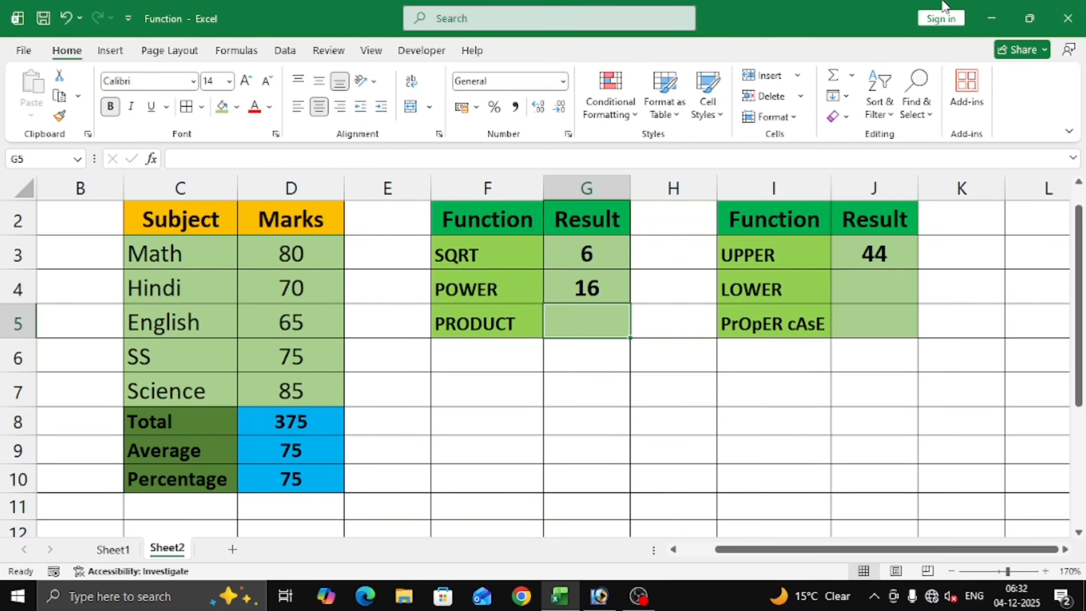
# Enter the formula =PRODUCT(2,3,4) in G5, the result cell beside PRODUCT
pyautogui.write('=p')
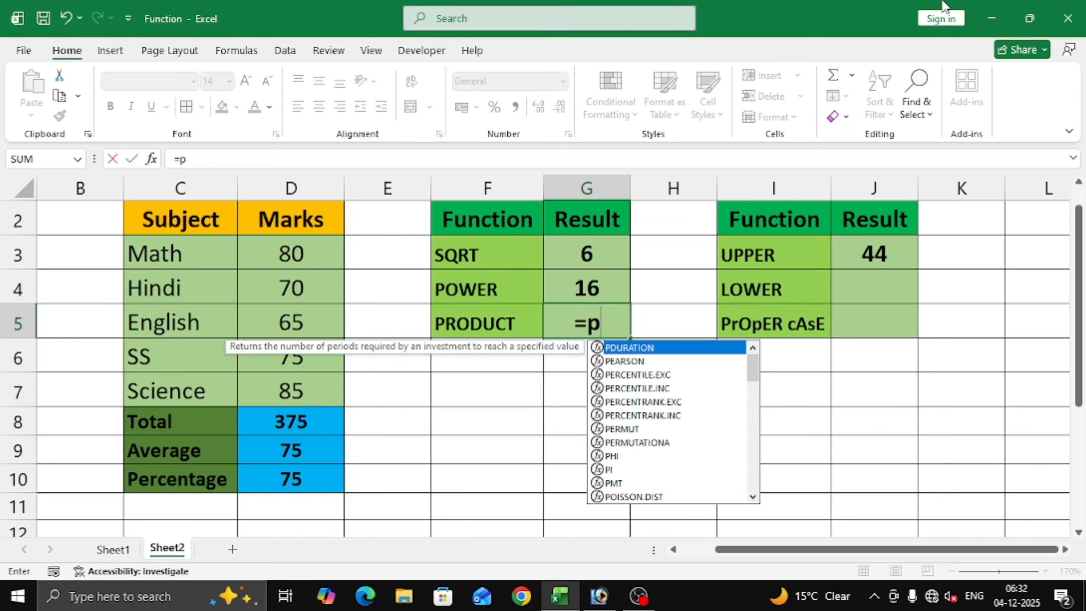
pyautogui.write('roduct')
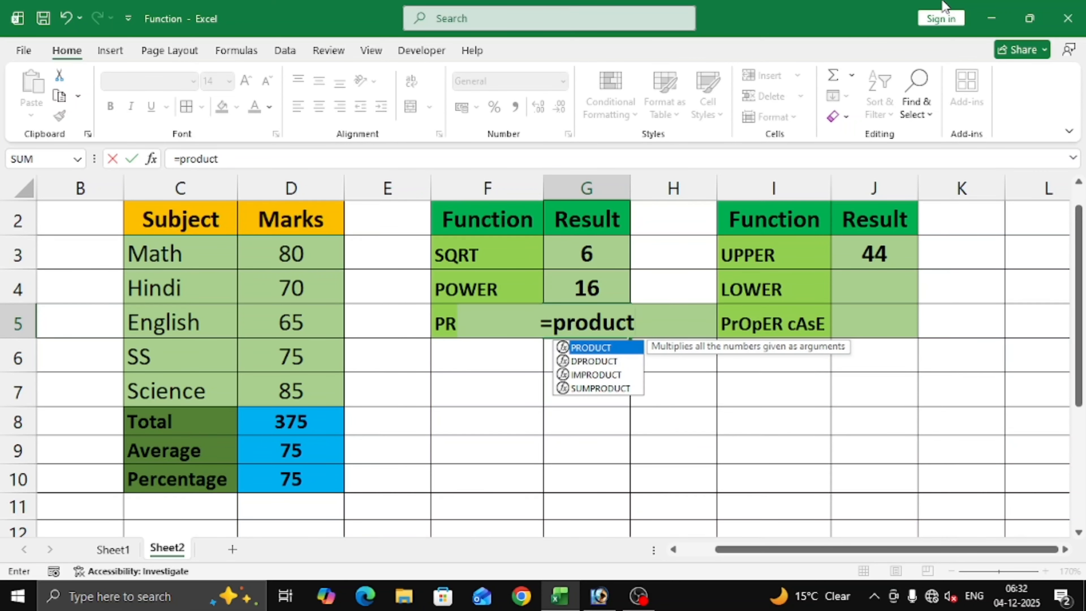
pyautogui.write('(')
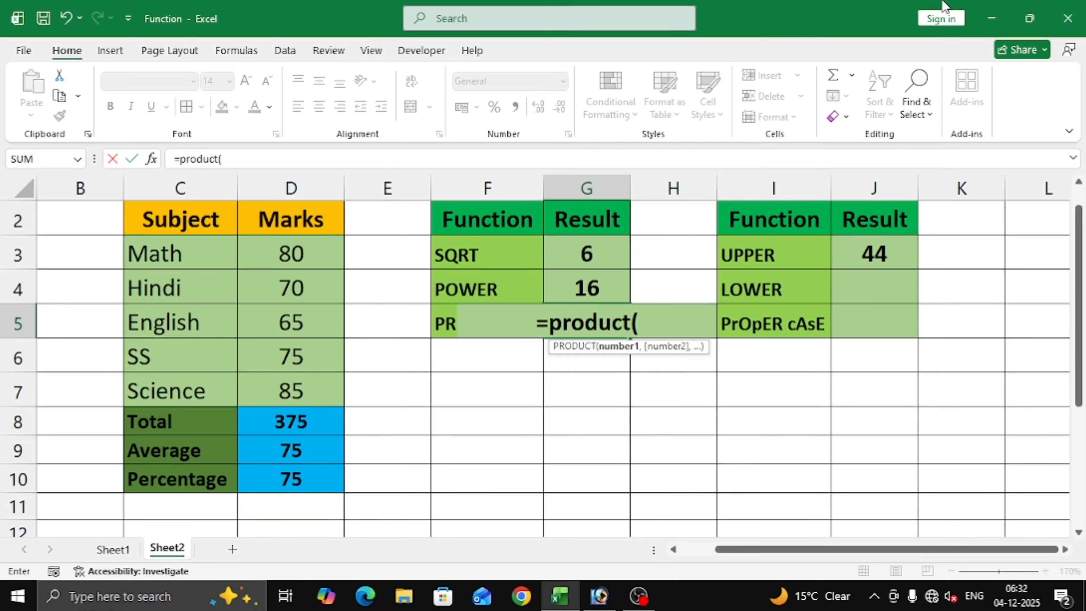
pyautogui.write('2')
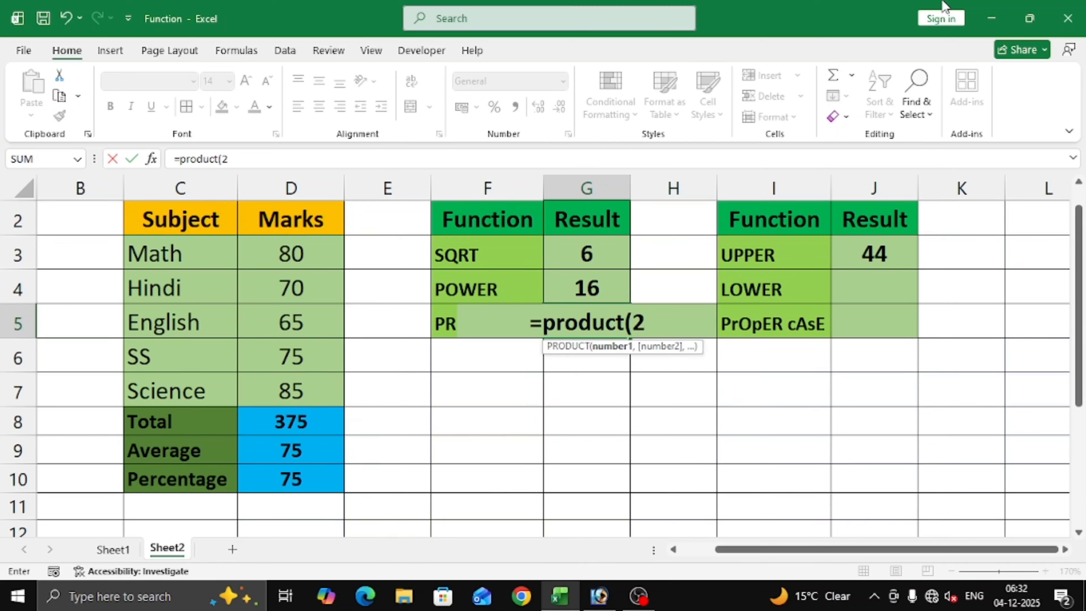
pyautogui.write(',3,4')
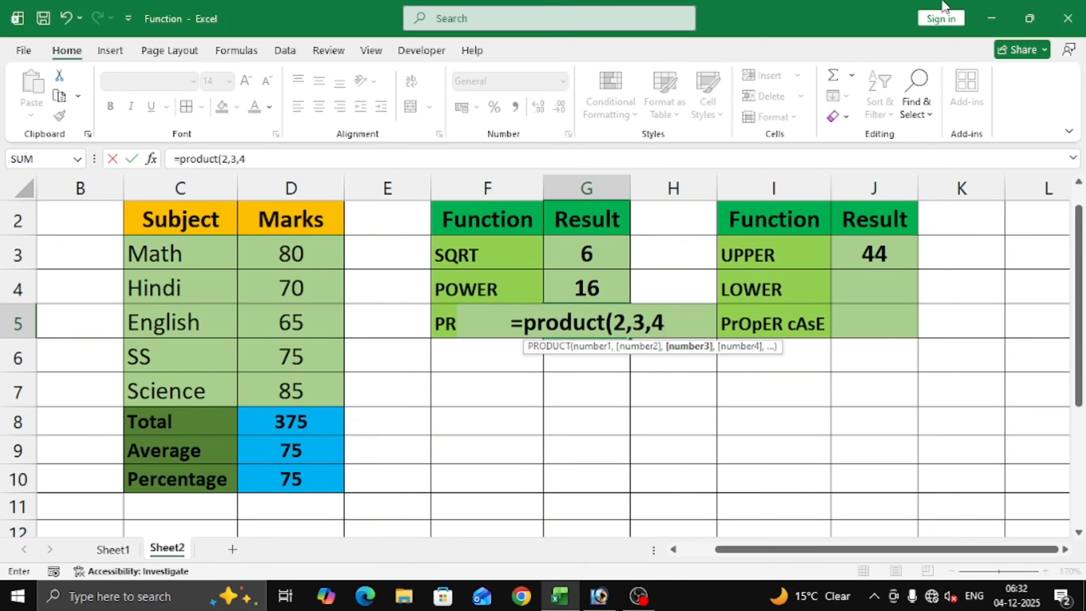
pyautogui.write(')')
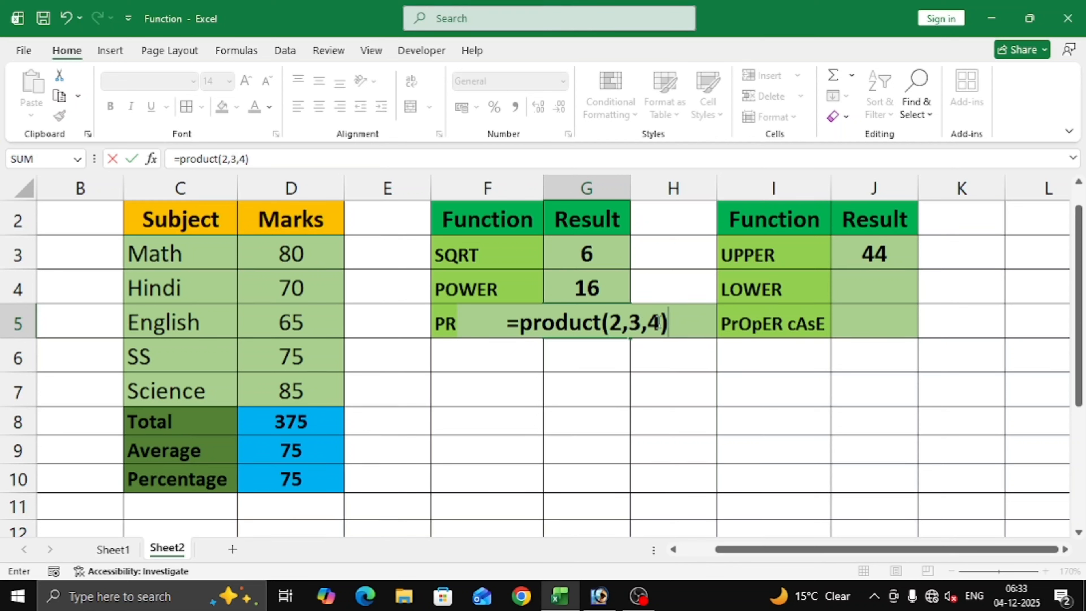
pyautogui.press('Return')
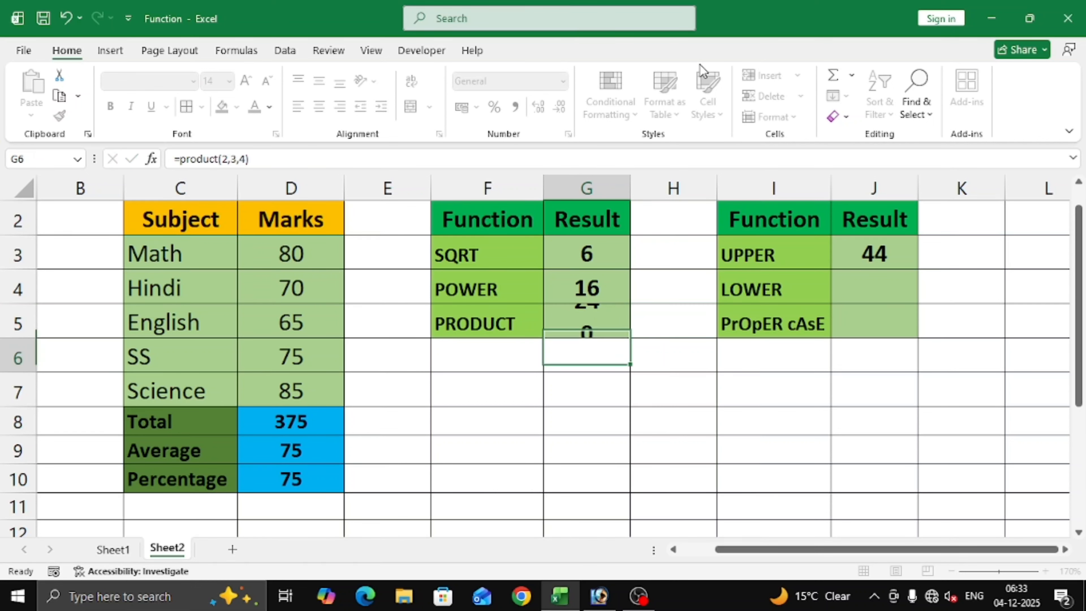
pyautogui.press('Up')
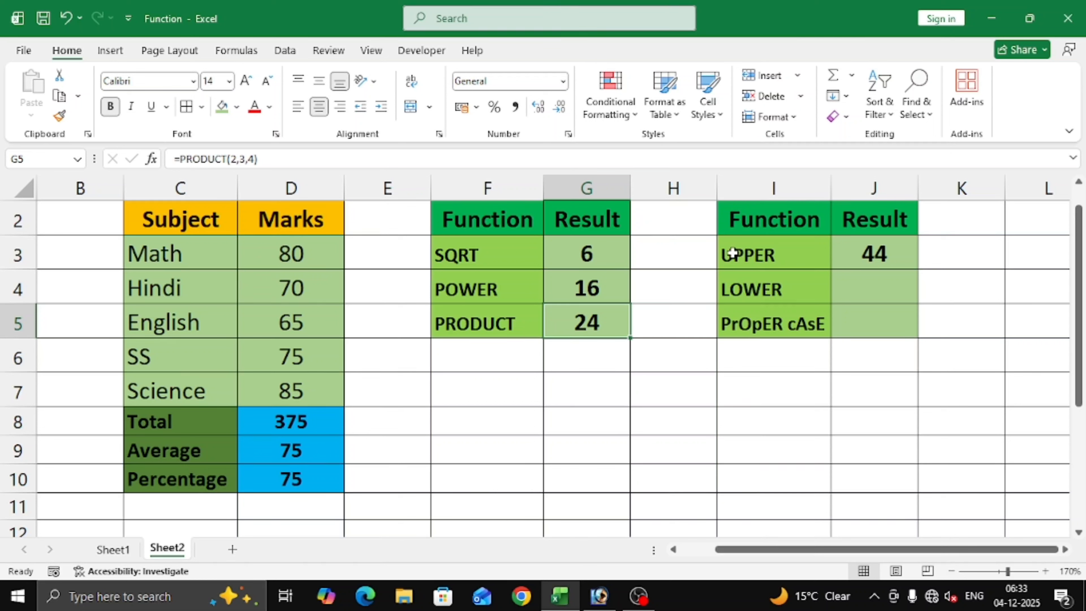
# Clear the old value from J3 beside UPPER and enter the formula =UPPER("hello") there
pyautogui.click(893, 253)
pyautogui.press('Delete')
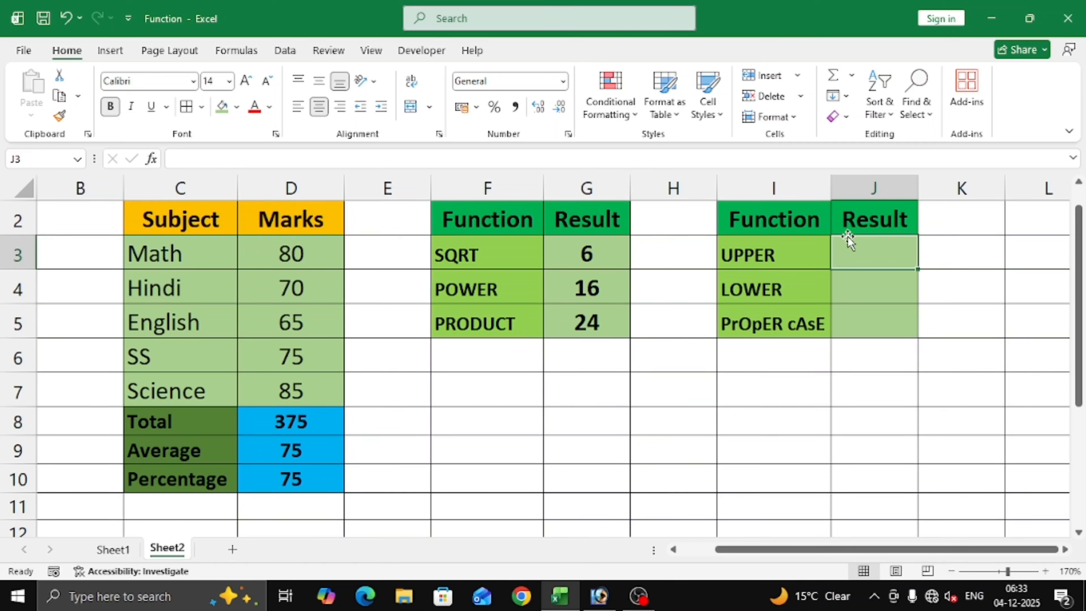
pyautogui.click(768, 253)
pyautogui.click(881, 256)
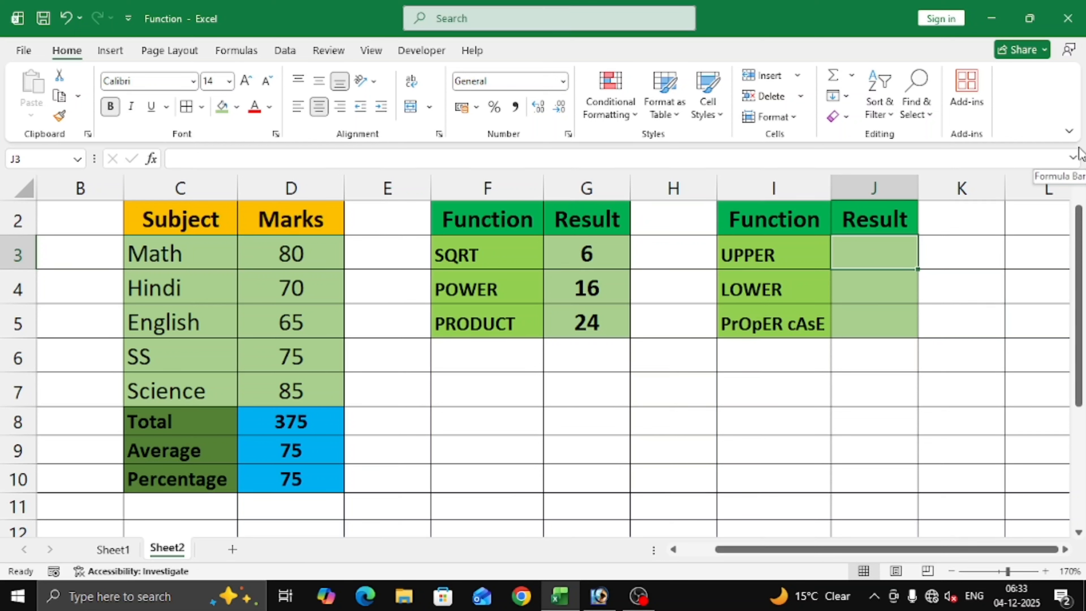
pyautogui.write('=upper')
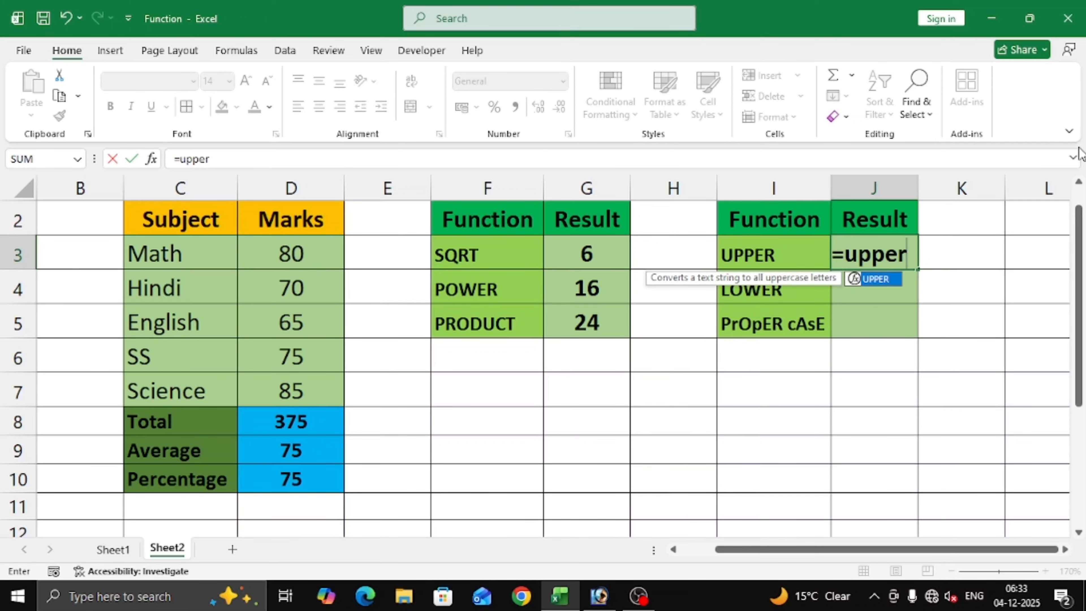
pyautogui.write('(')
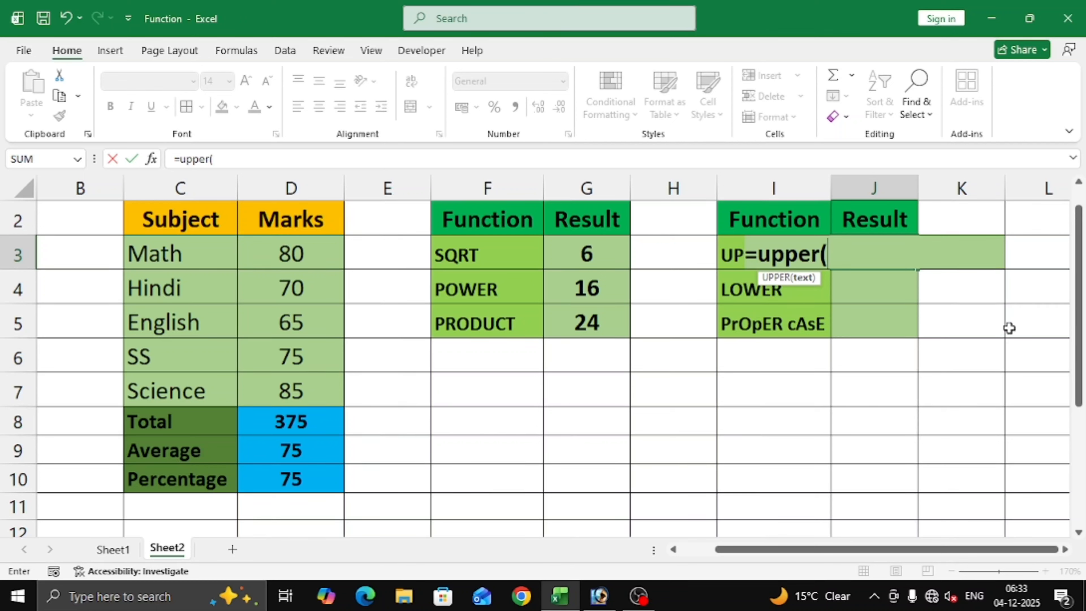
pyautogui.write('"')
pyautogui.write('hello')
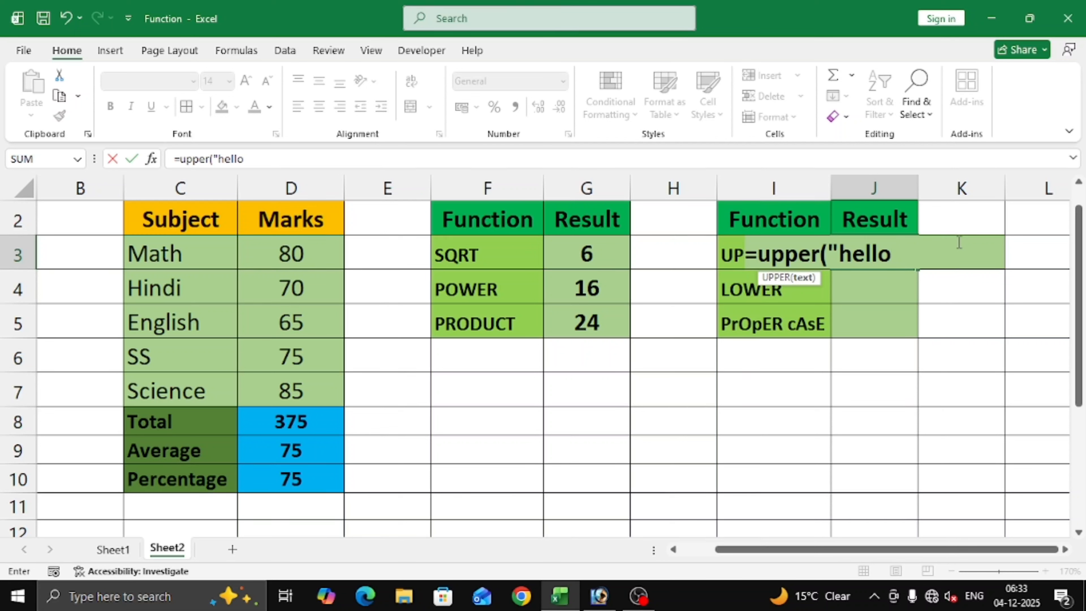
pyautogui.write('")')
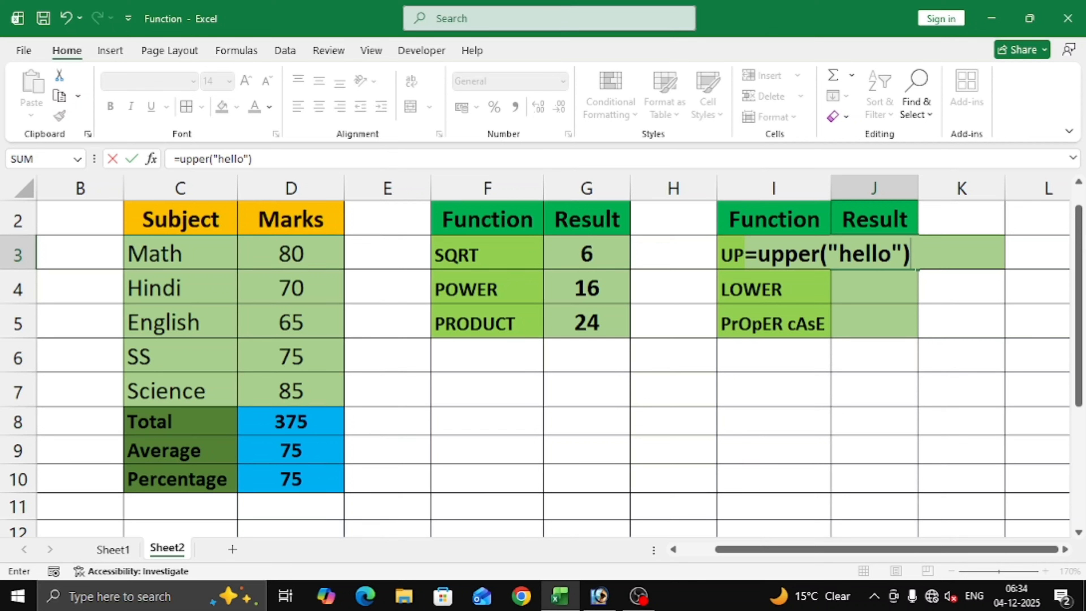
pyautogui.press('Return')
pyautogui.click(872, 252)
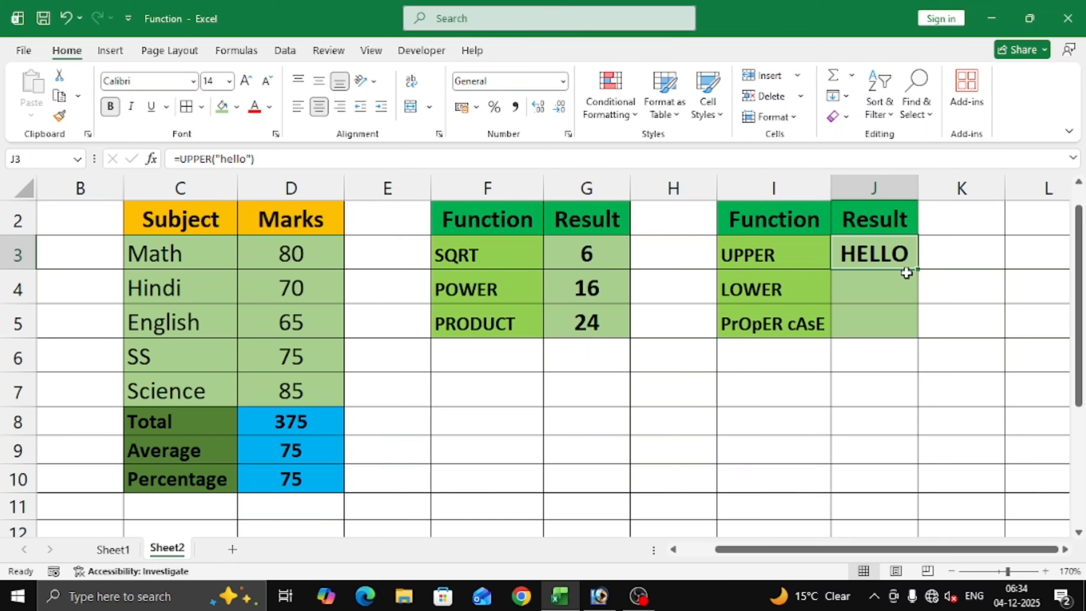
pyautogui.doubleClick(885, 252)
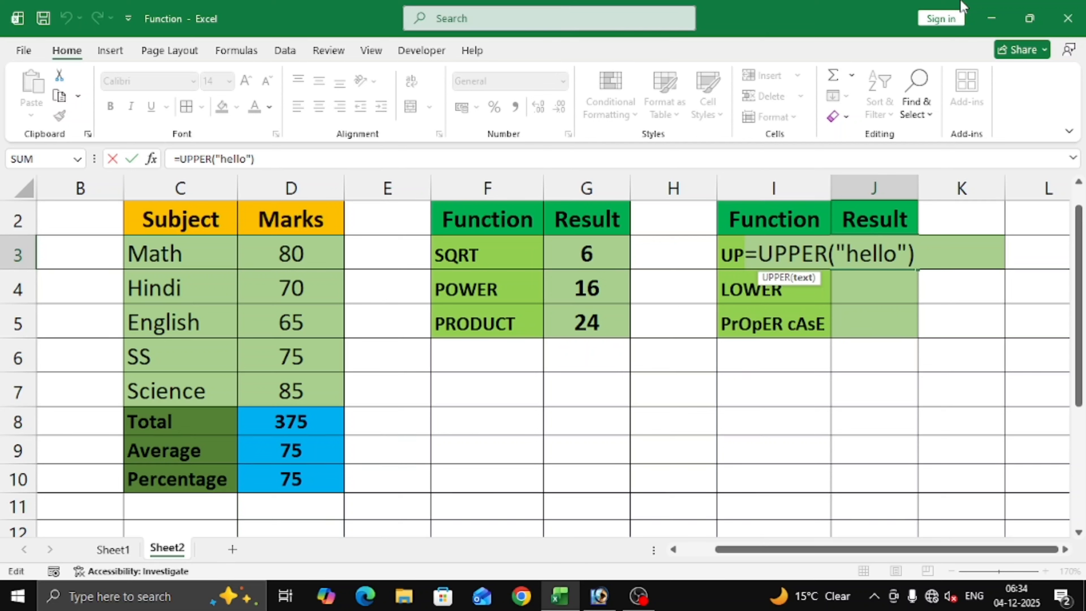
pyautogui.press('Return')
pyautogui.click(871, 249)
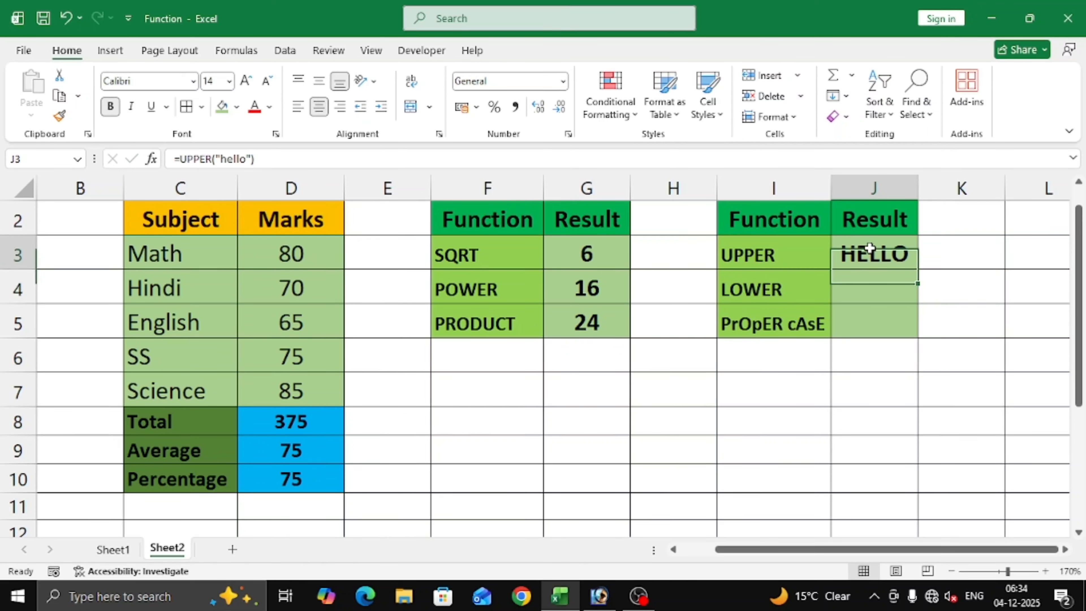
# Enter the formula =LOWER("HELLO") in J4, the result cell beside LOWER, and select the cell to check it
pyautogui.click(847, 289)
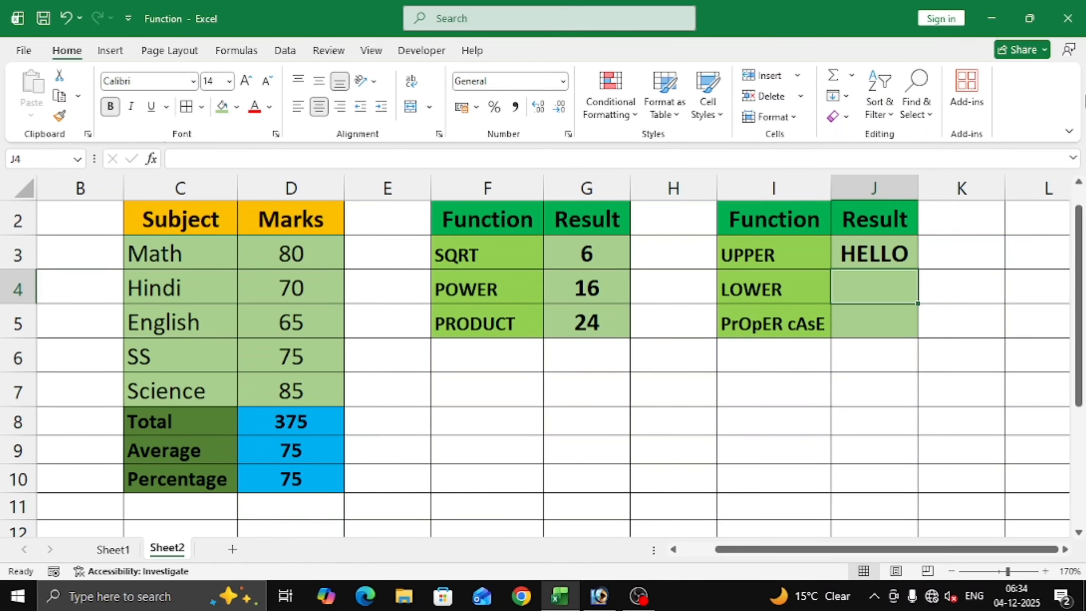
pyautogui.write('=lo')
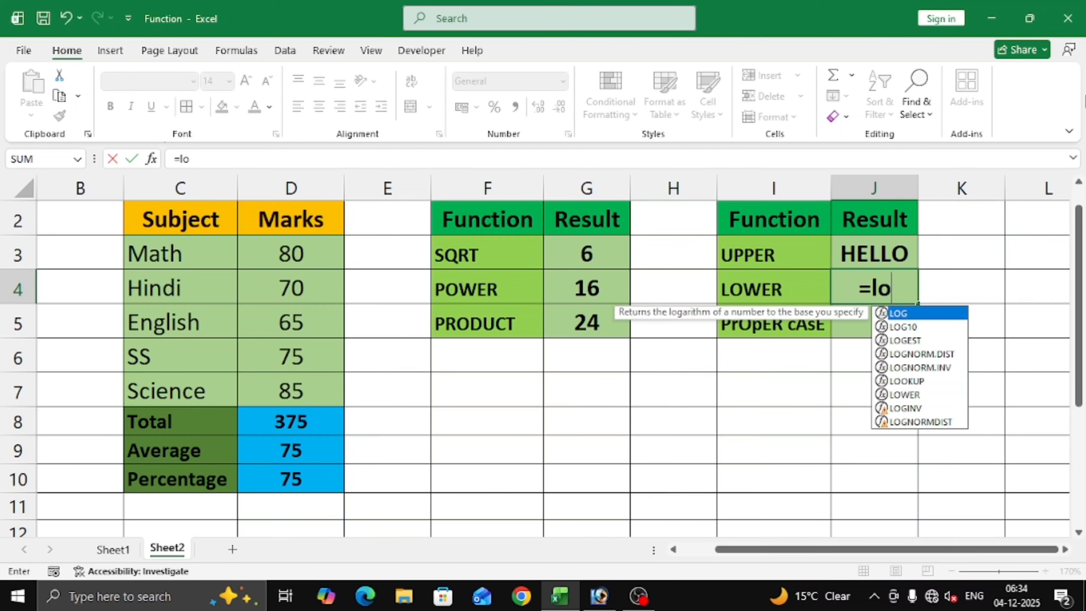
pyautogui.write('wer(')
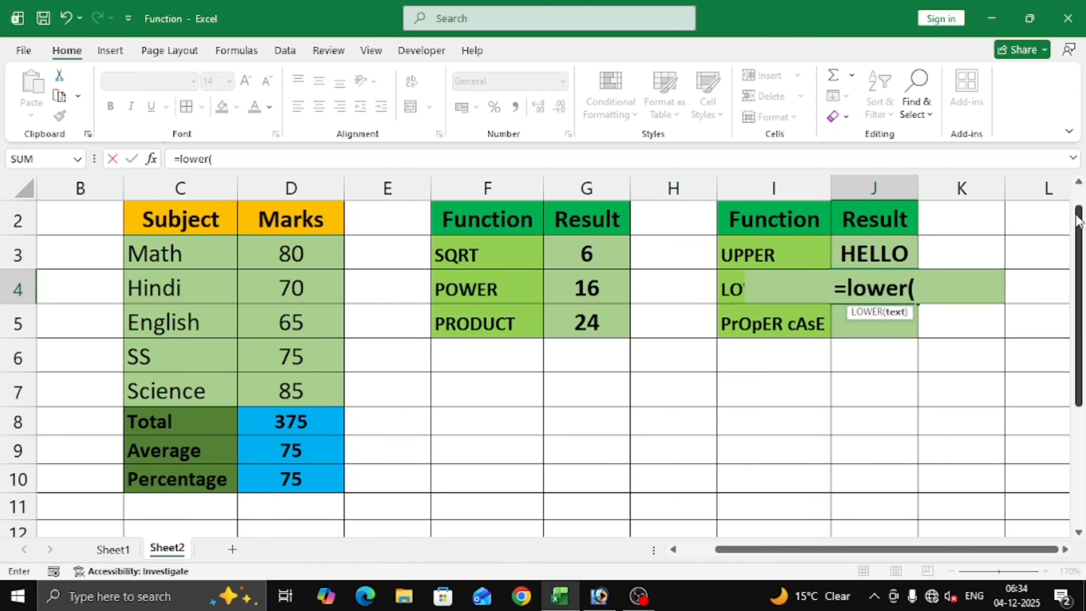
pyautogui.write('"')
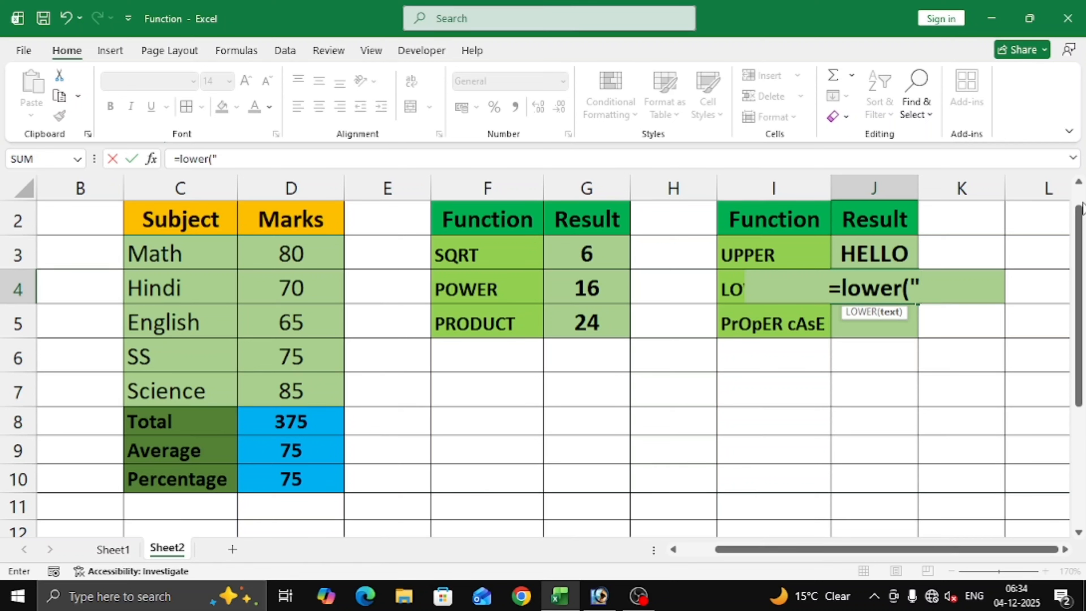
pyautogui.write('HELLO')
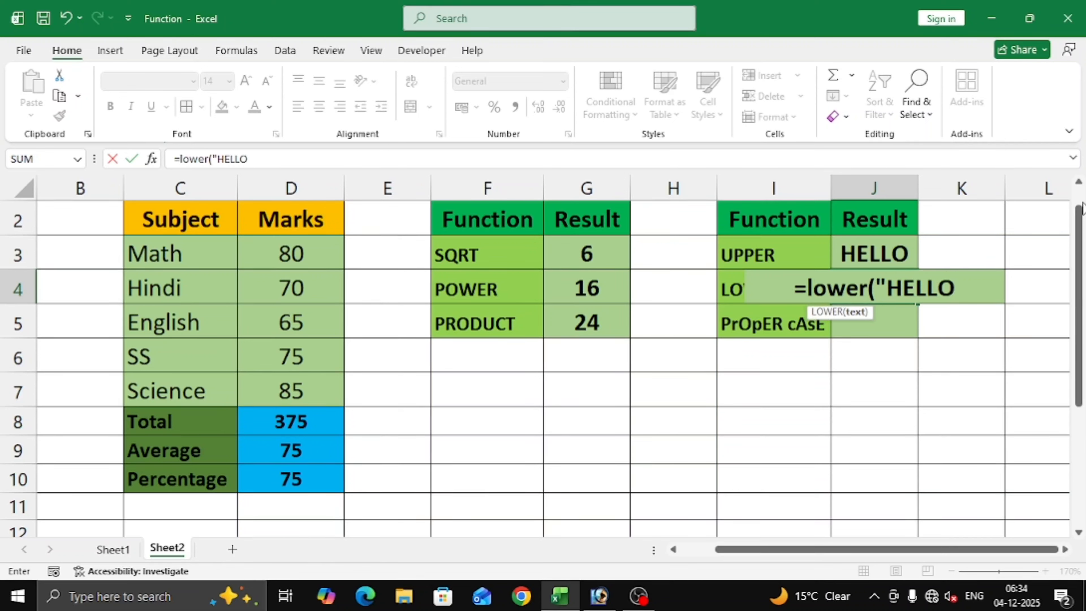
pyautogui.write('"')
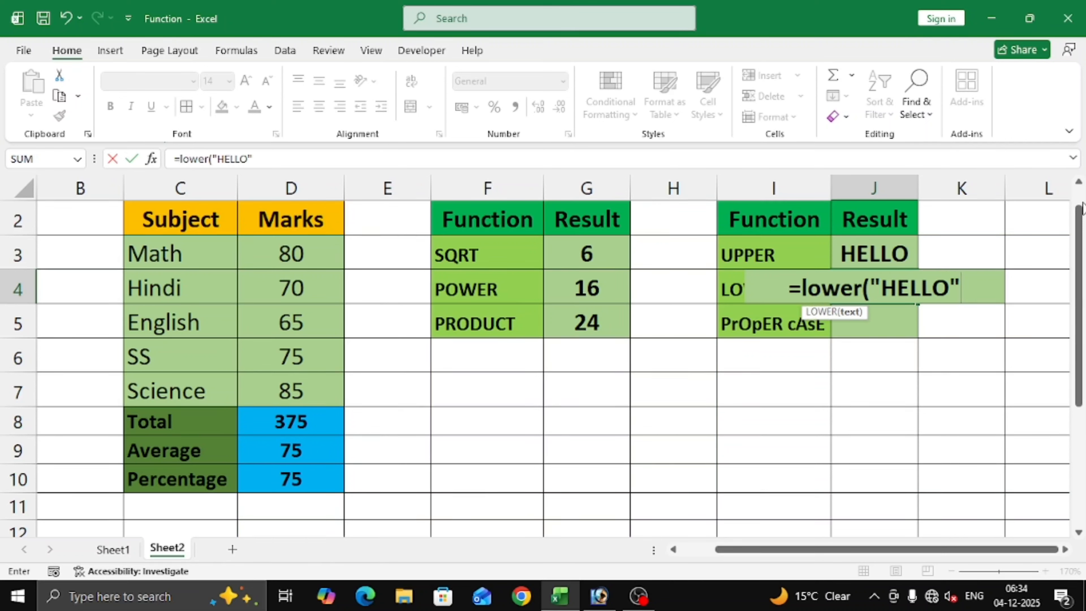
pyautogui.write(')')
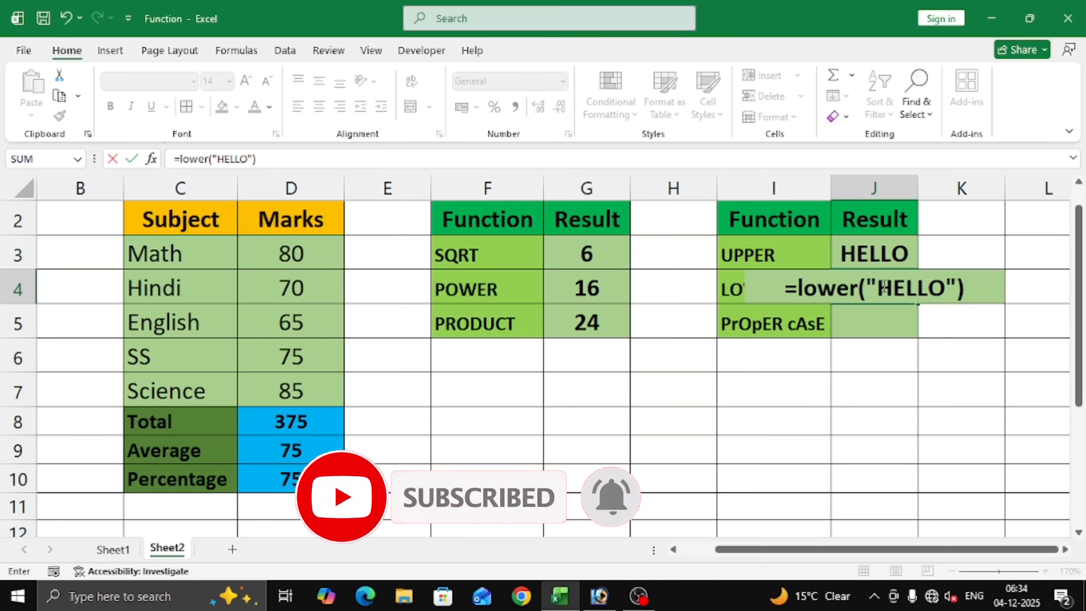
pyautogui.press('Return')
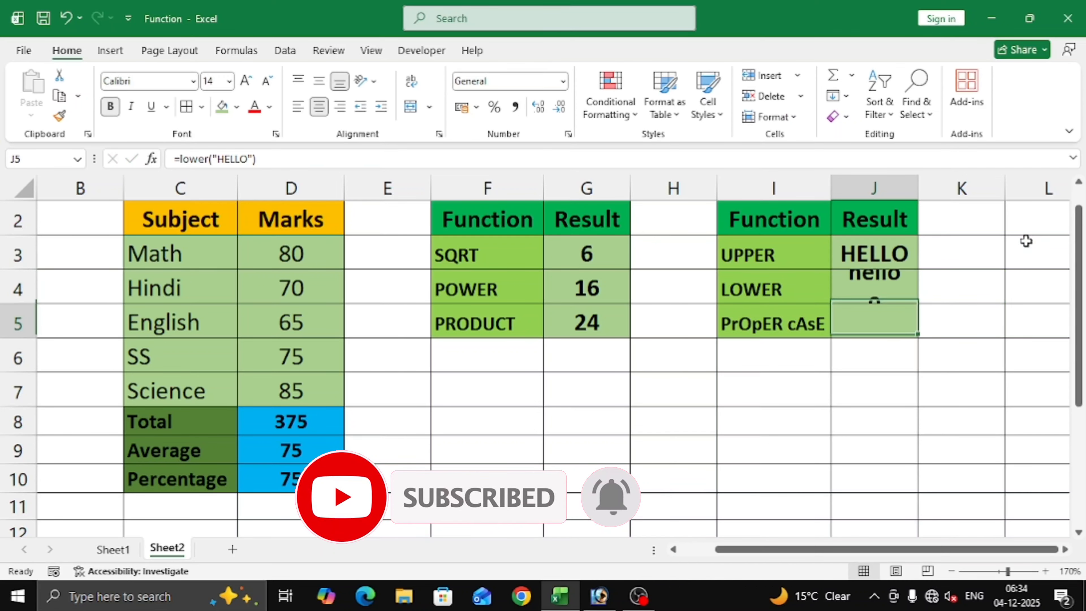
pyautogui.click(877, 286)
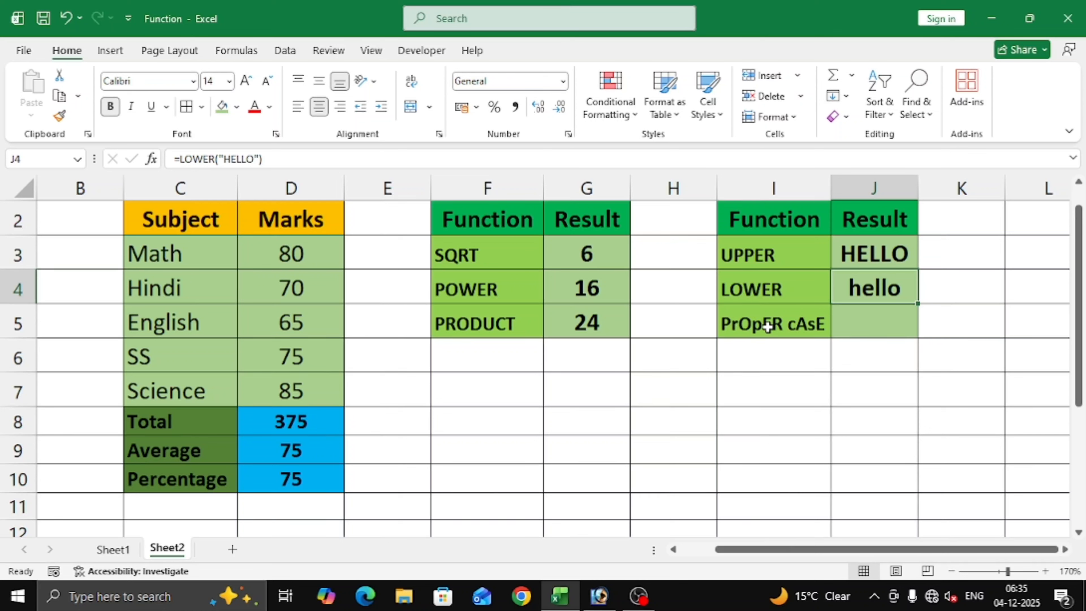
# Enter the formula =PROPER("hEllO FrieND") in J5, the result cell beside PrOpER cAsE
pyautogui.click(854, 324)
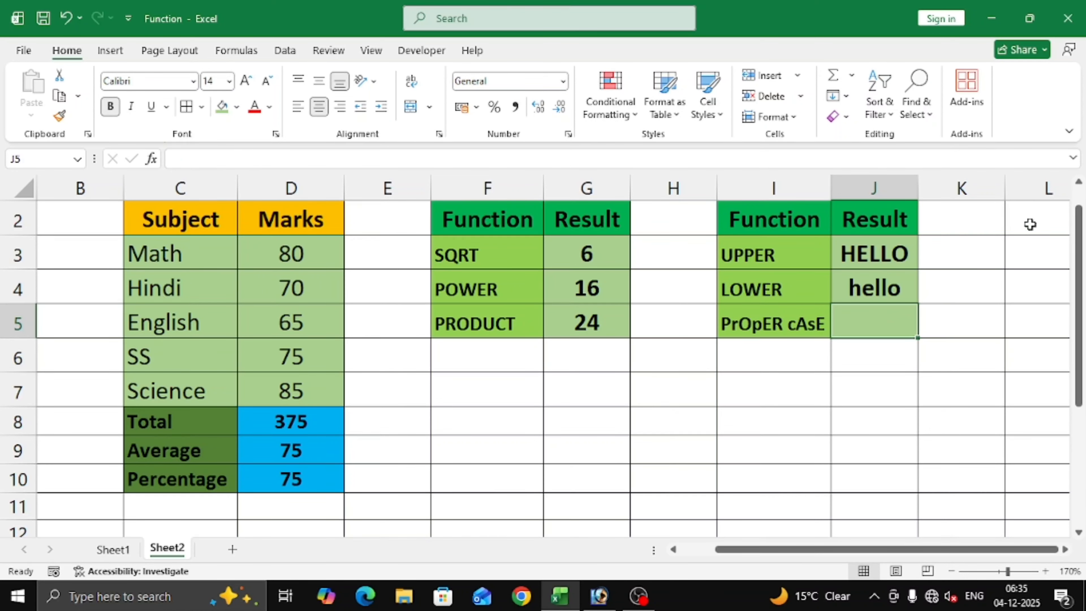
pyautogui.write('=')
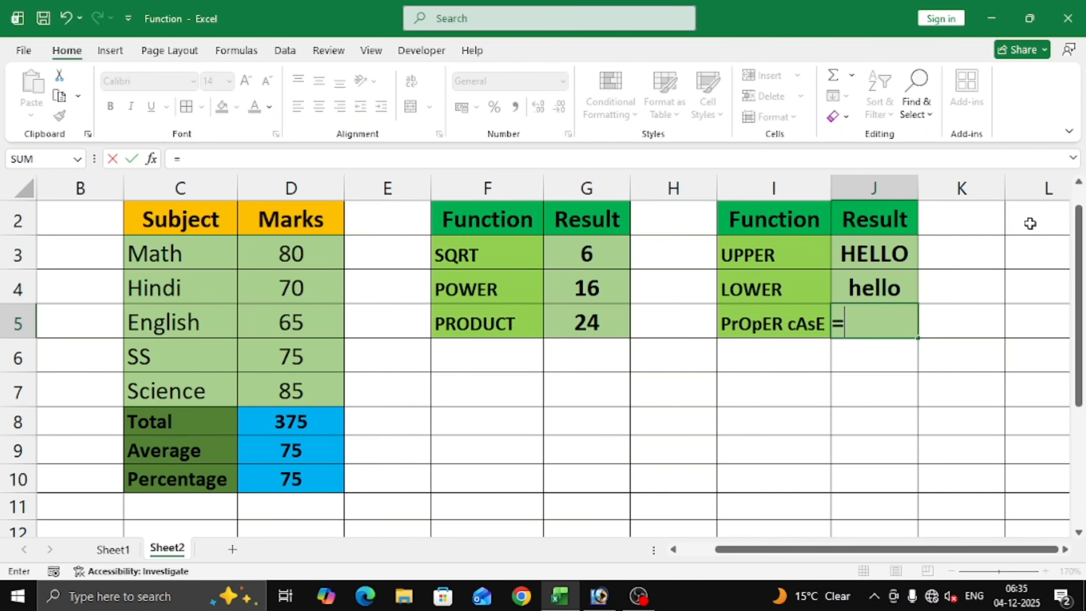
pyautogui.write('proper')
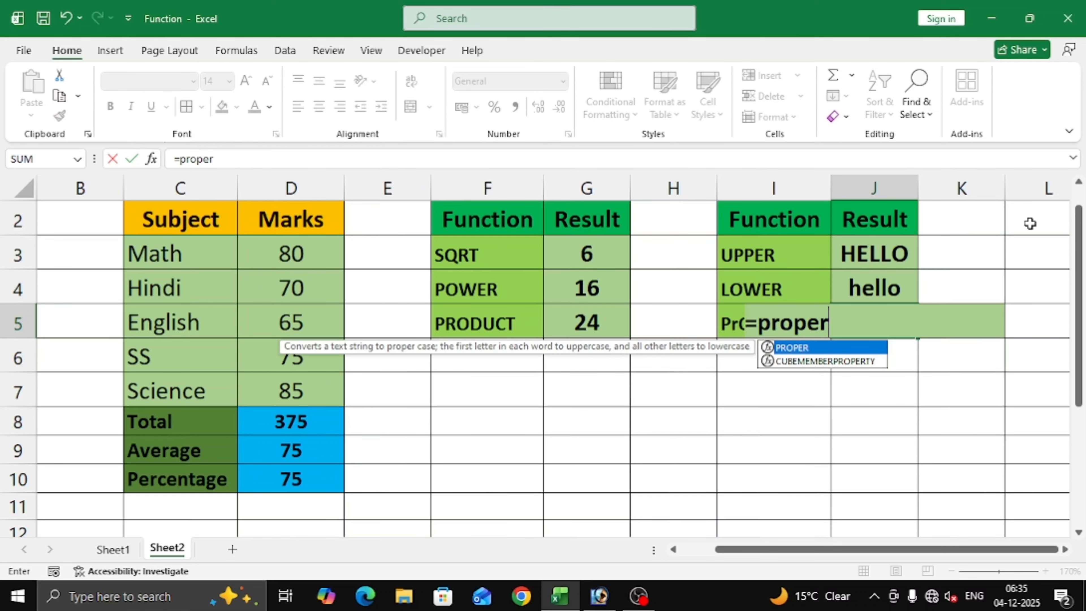
pyautogui.write('(')
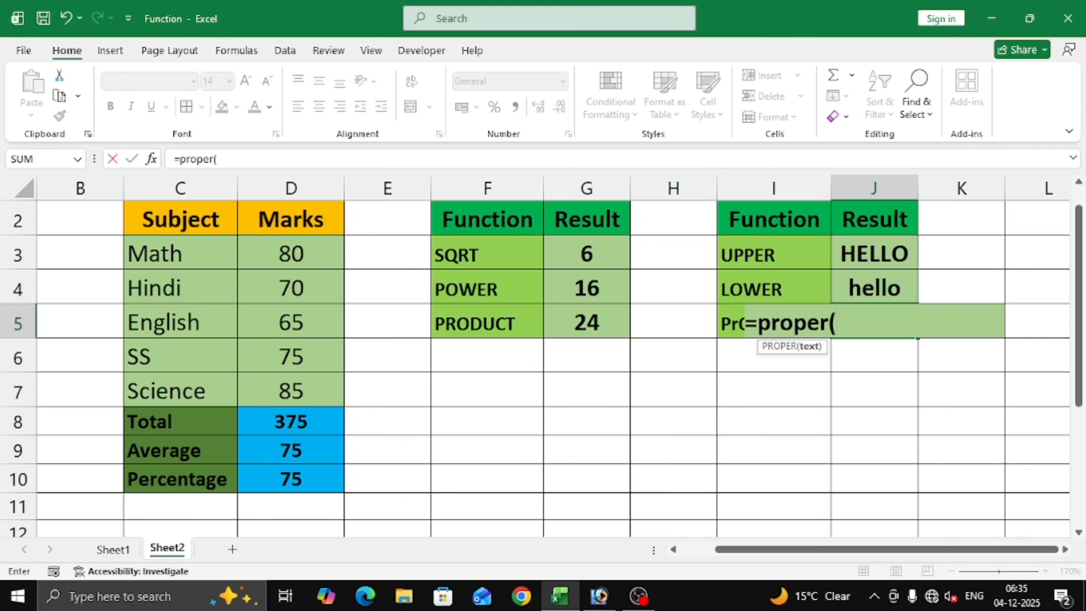
pyautogui.write('"hEllO')
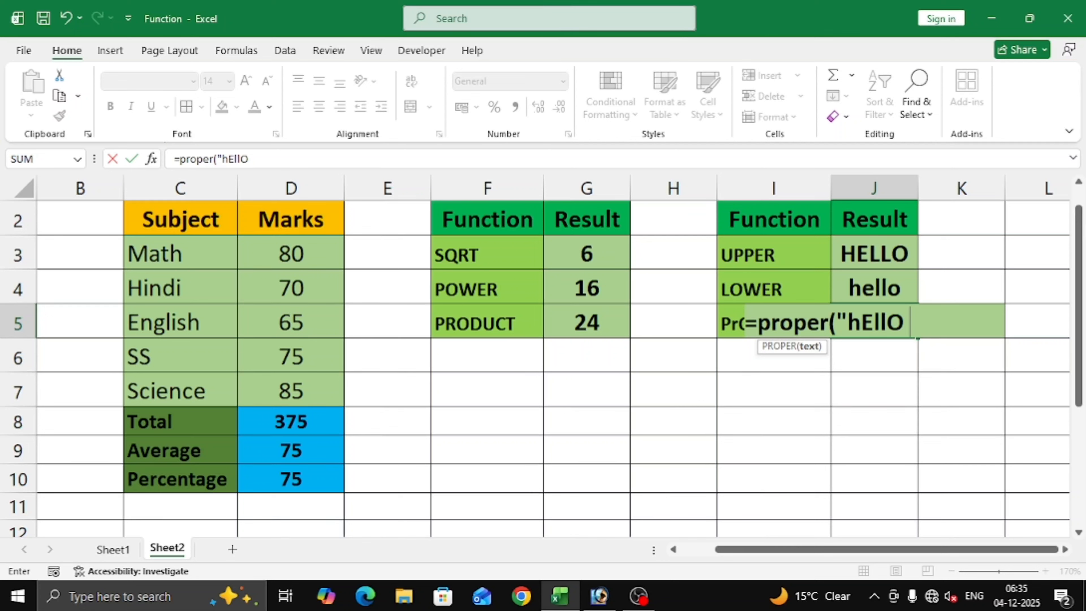
pyautogui.write(' FrIe')
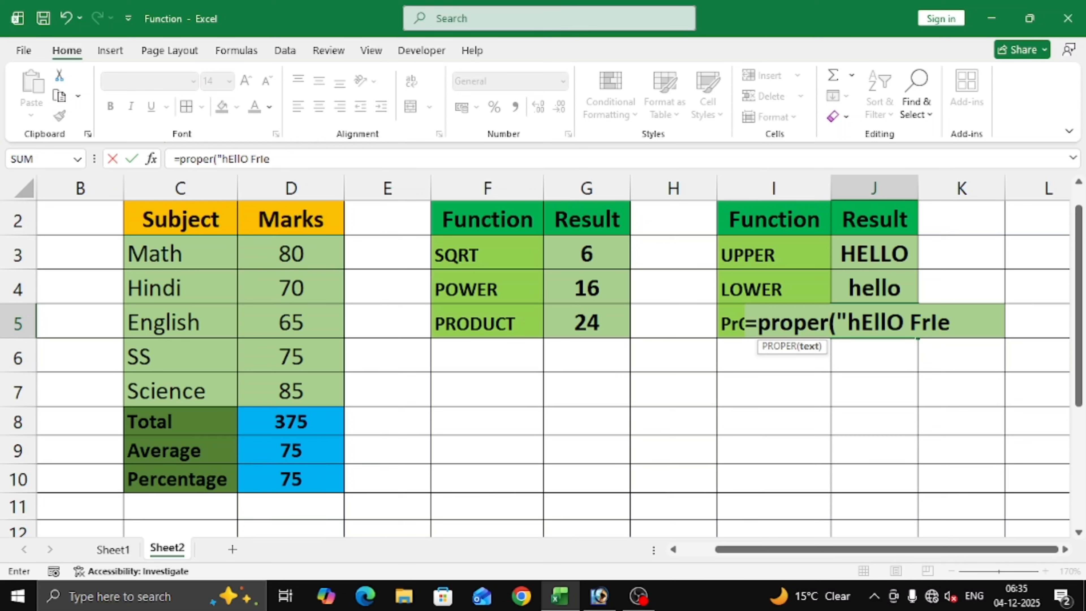
pyautogui.write('ND')
pyautogui.click(939, 321)
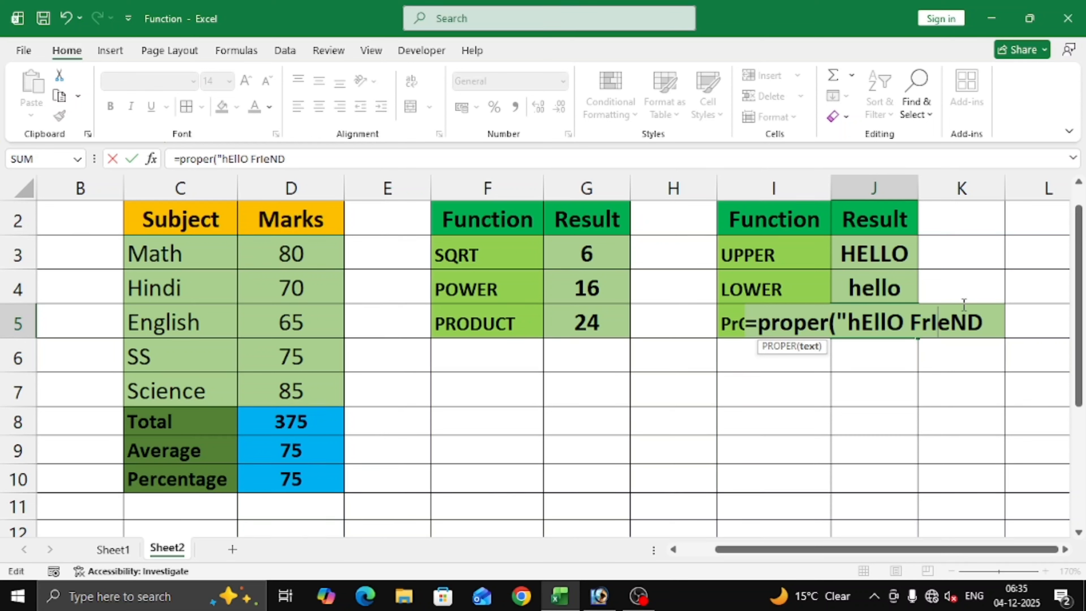
pyautogui.press('BackSpace')
pyautogui.write('ieND')
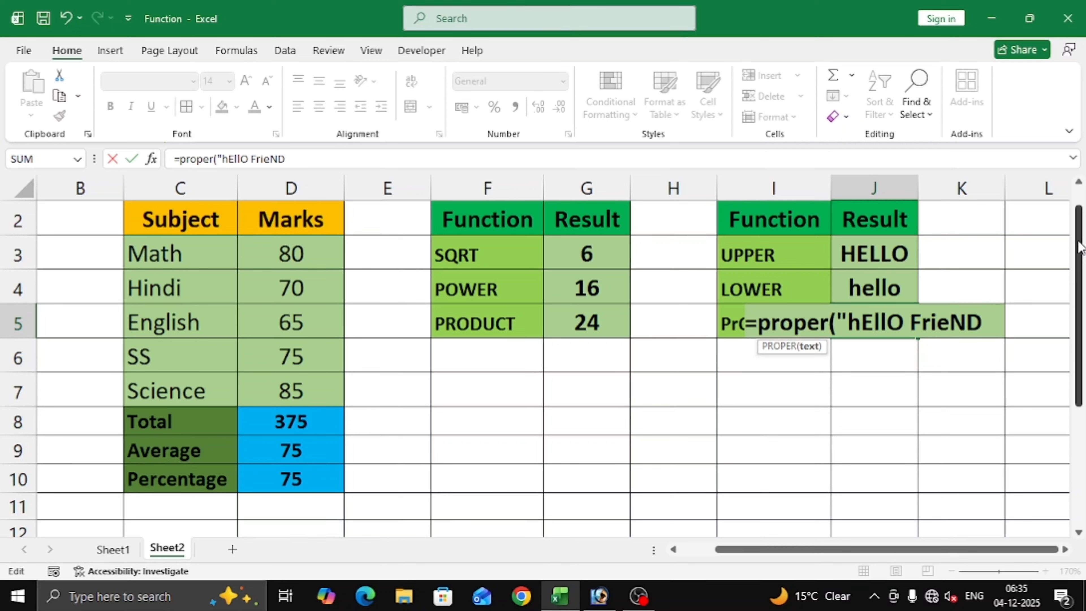
pyautogui.write('")')
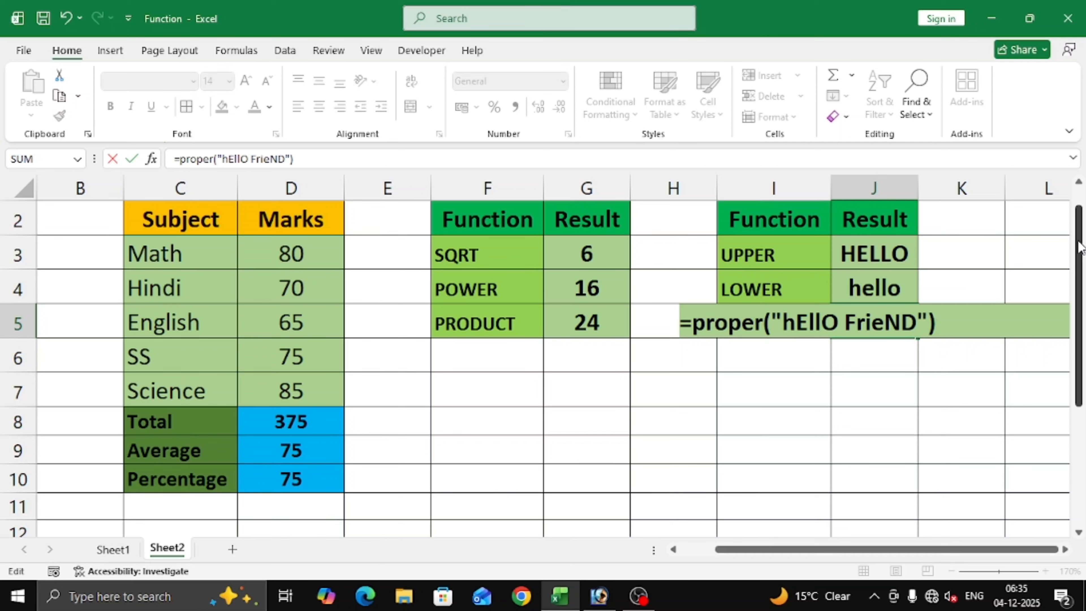
pyautogui.press('Return')
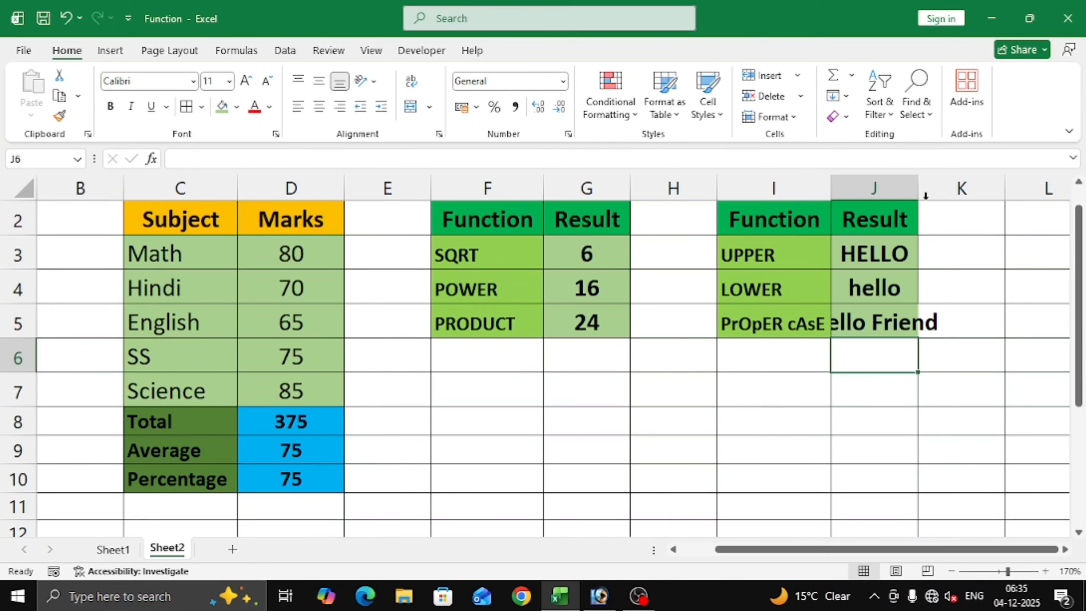
# AutoFit the width of column J to its contents and review the PROPER formula in J5 without changing it
pyautogui.doubleClick(918, 185)
pyautogui.click(876, 319)
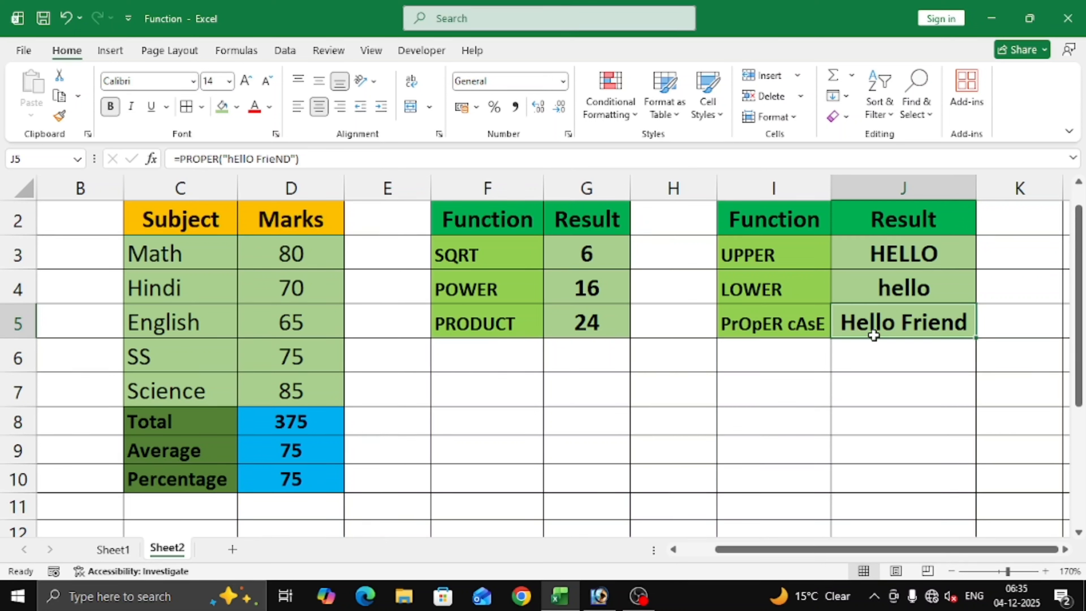
pyautogui.doubleClick(900, 323)
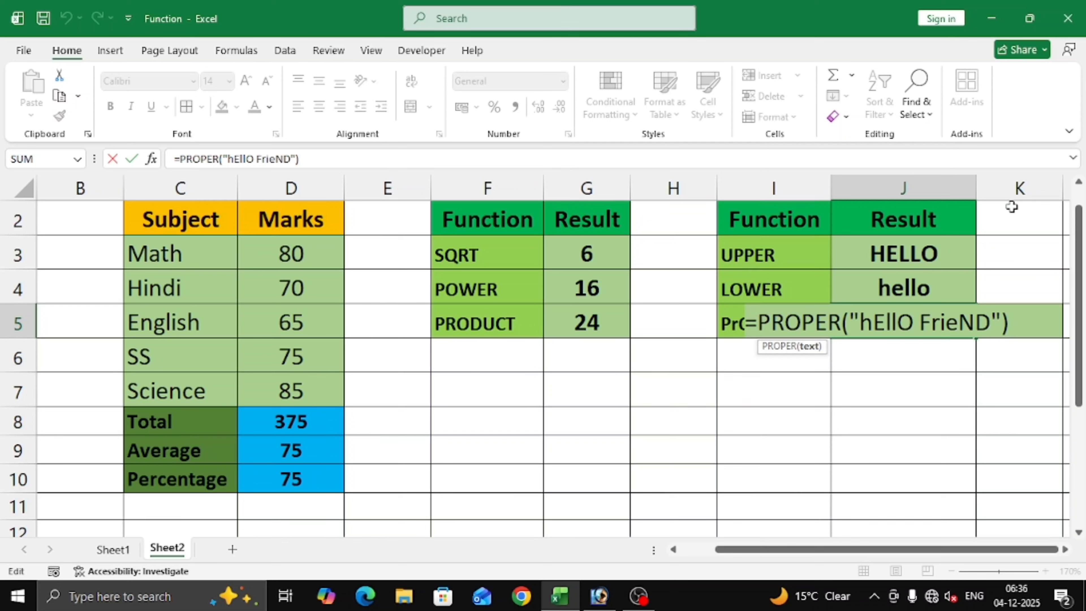
pyautogui.press('Return')
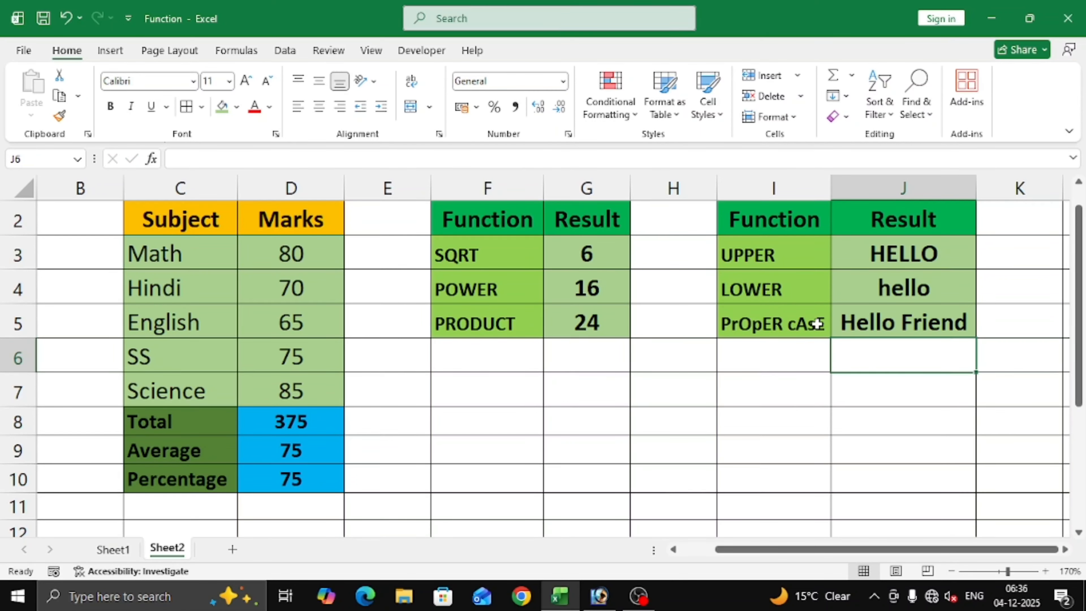
pyautogui.click(853, 315)
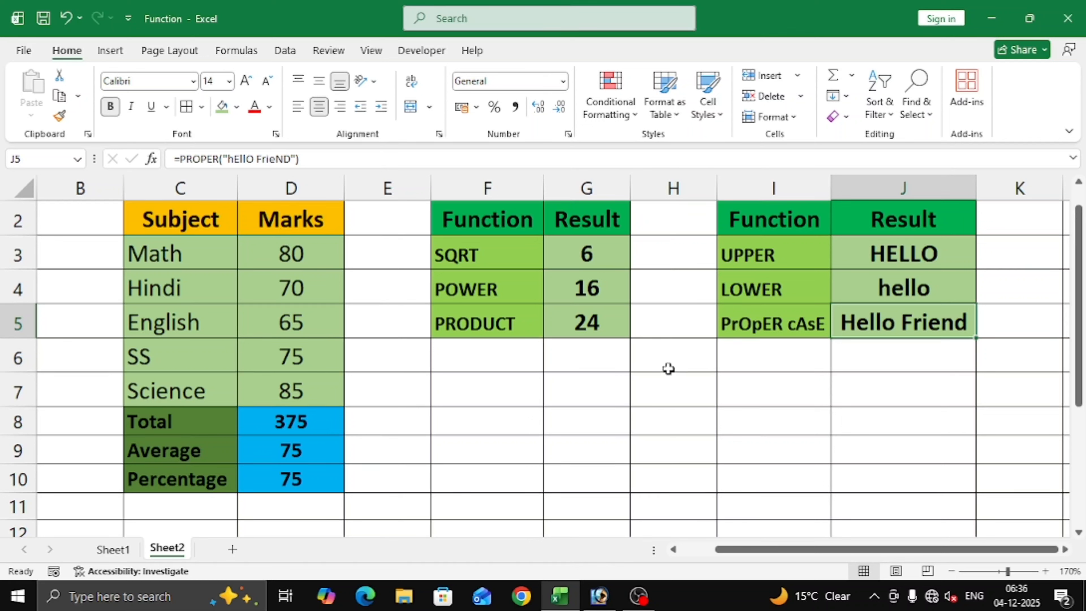
pyautogui.click(652, 210)
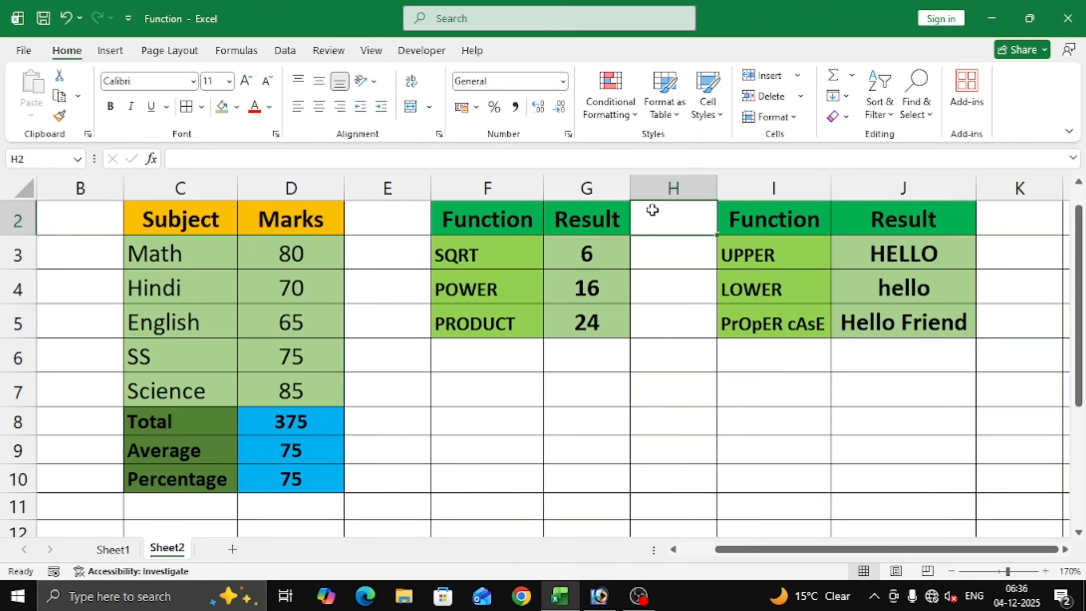